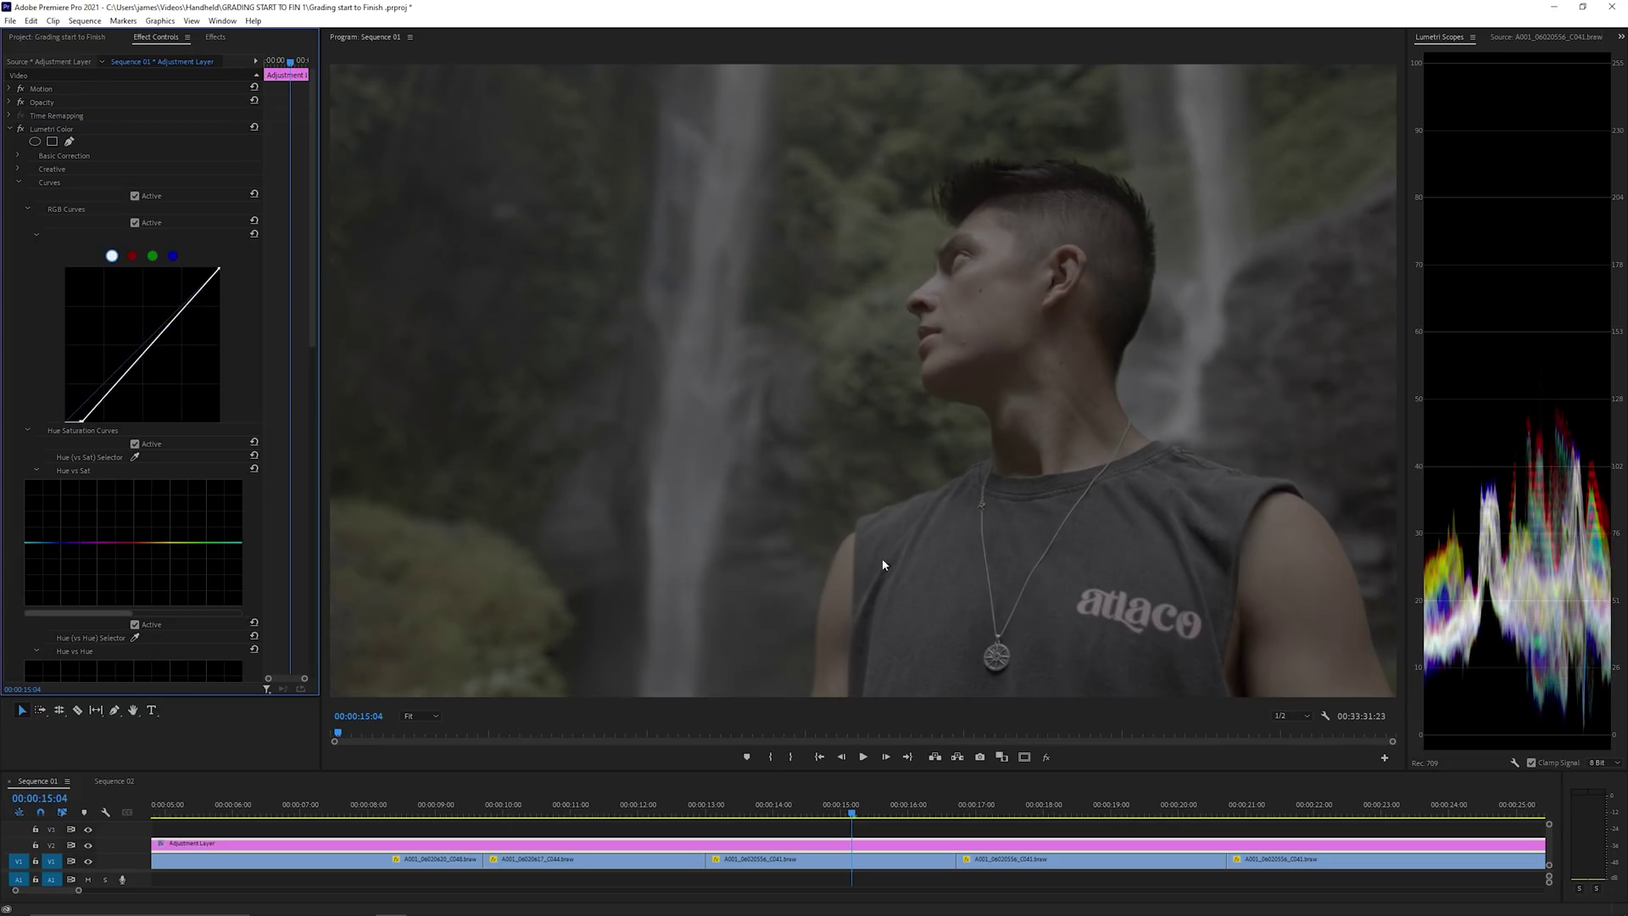
Step: Shape the RGB master curve into an S-curve: pull the black and white points inward, lower the shadows and lift the upper midtones
{"action": "left_click_drag", "start_coordinate": [82, 424], "coordinate": [77, 422]}
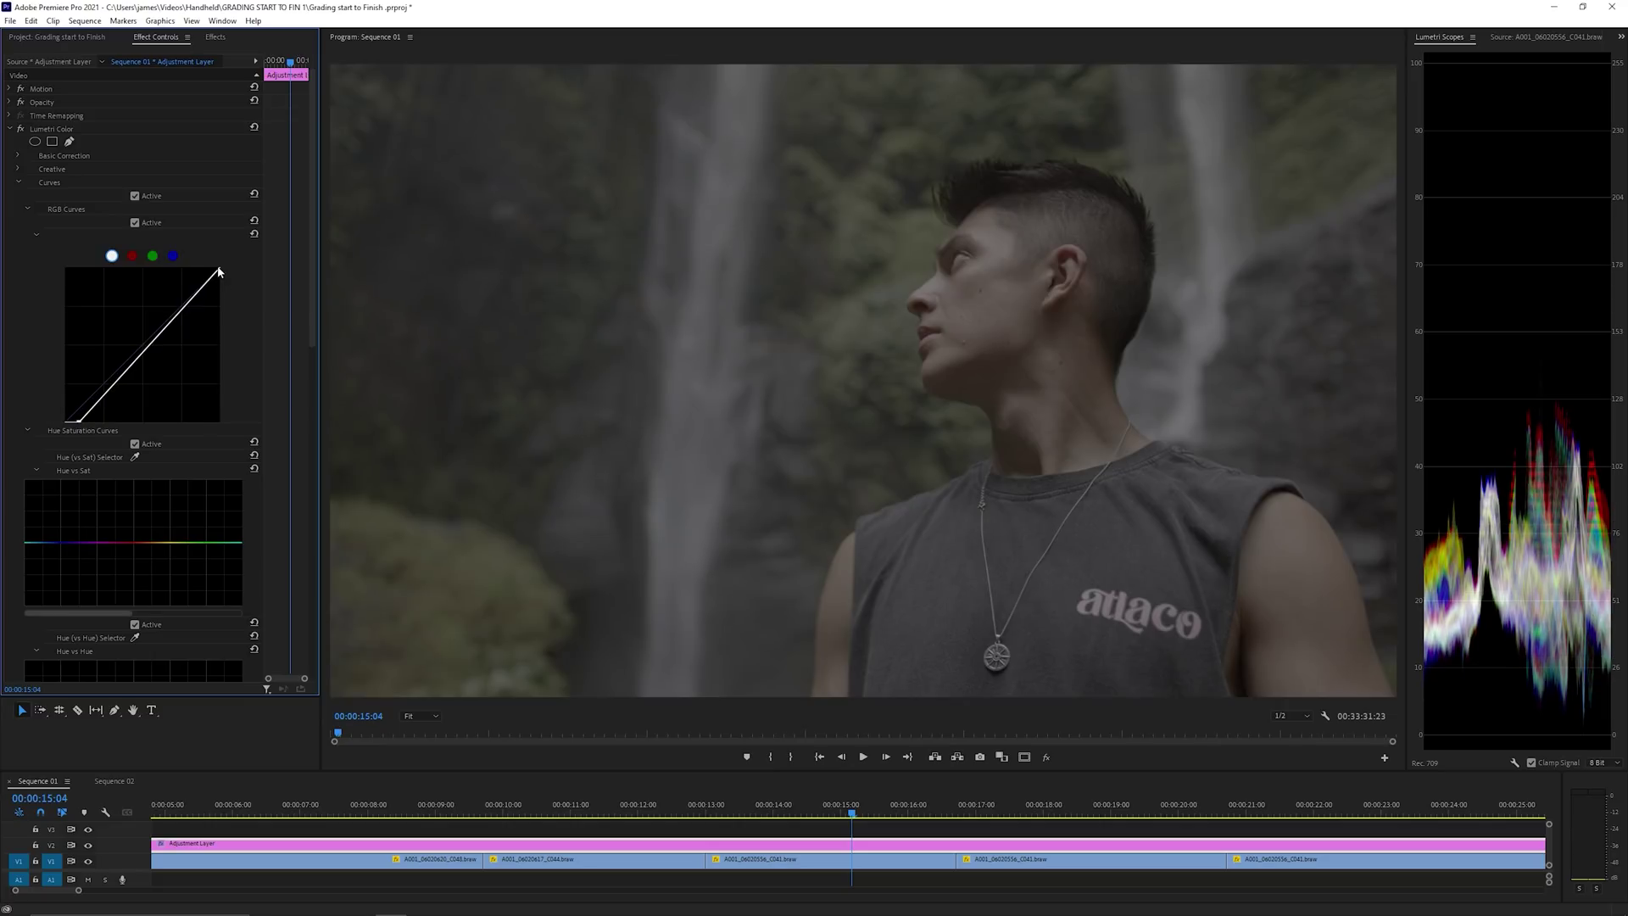
{"action": "left_click_drag", "start_coordinate": [219, 271], "coordinate": [173, 270]}
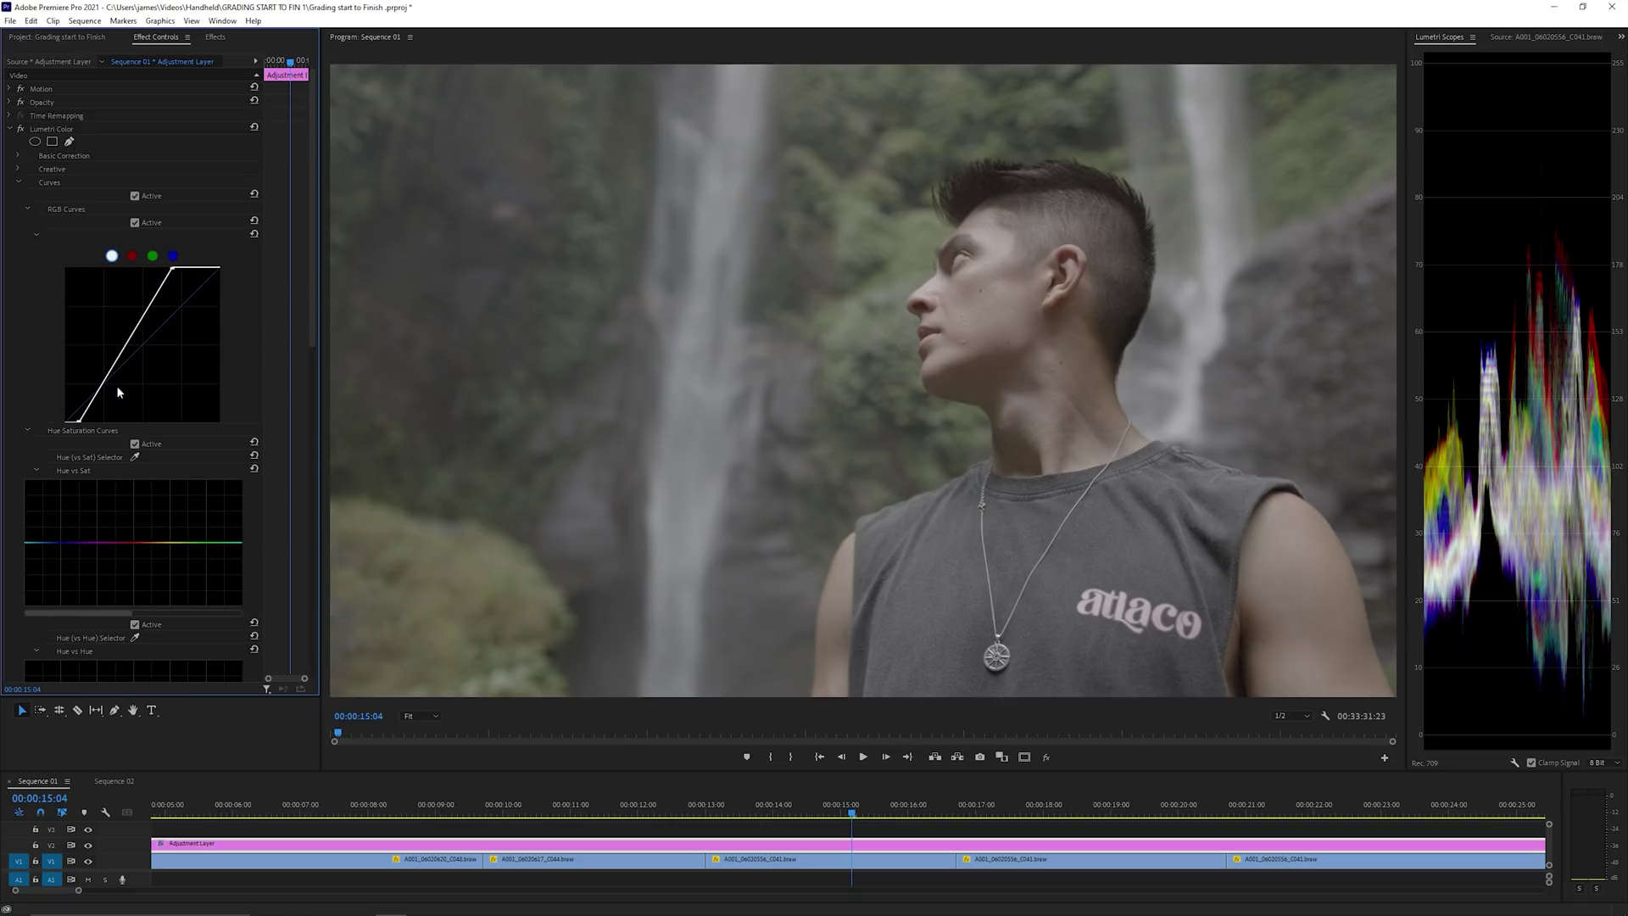
{"action": "left_click_drag", "start_coordinate": [107, 376], "coordinate": [111, 387]}
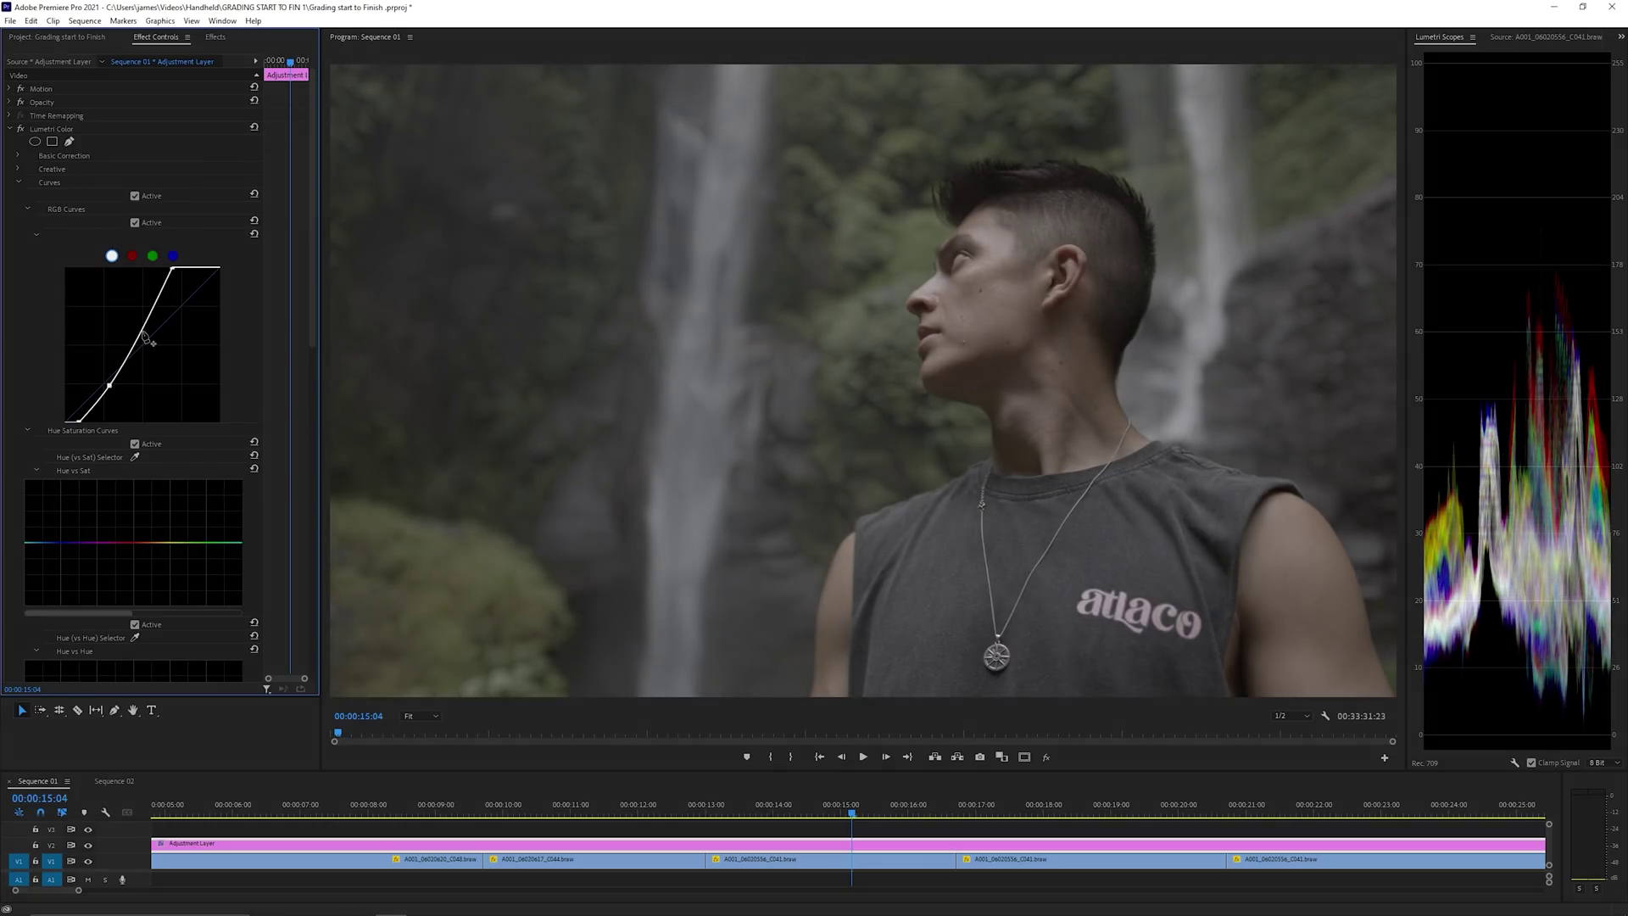
{"action": "left_click_drag", "start_coordinate": [146, 333], "coordinate": [143, 324]}
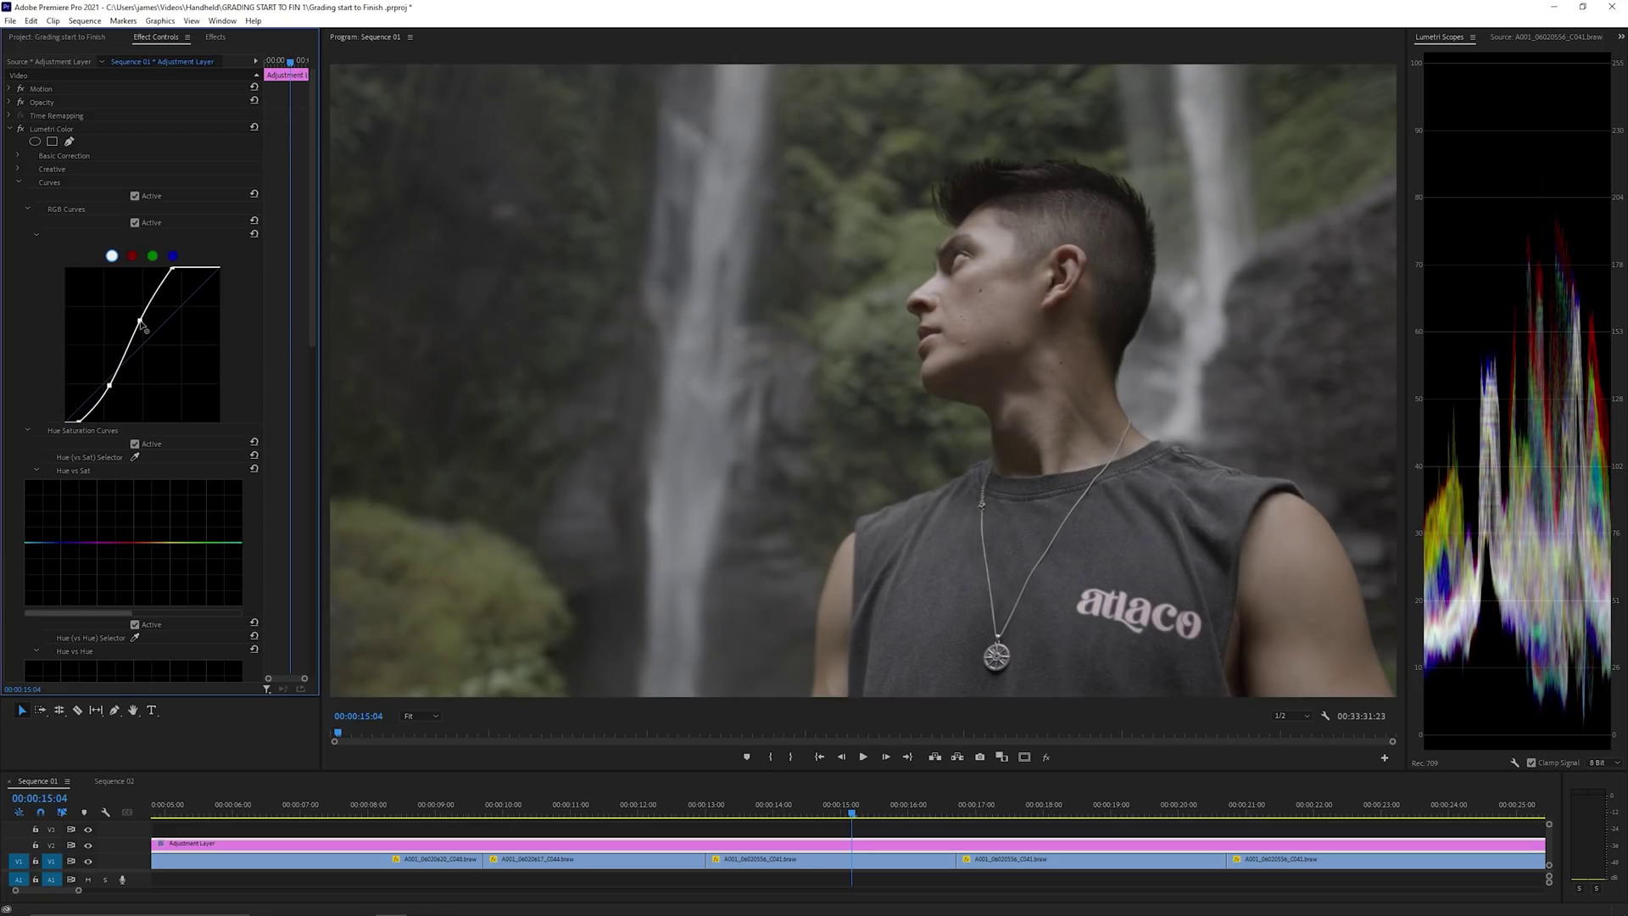
Step: Preview the frame at 00:00:15:00 and raise the adjustment layer's Highlights slightly in Basic Correction
{"action": "mouse_move", "coordinate": [818, 812]}
{"action": "left_mouse_down"}
{"action": "mouse_move", "coordinate": [769, 811]}
{"action": "mouse_move", "coordinate": [838, 811]}
{"action": "left_mouse_up"}
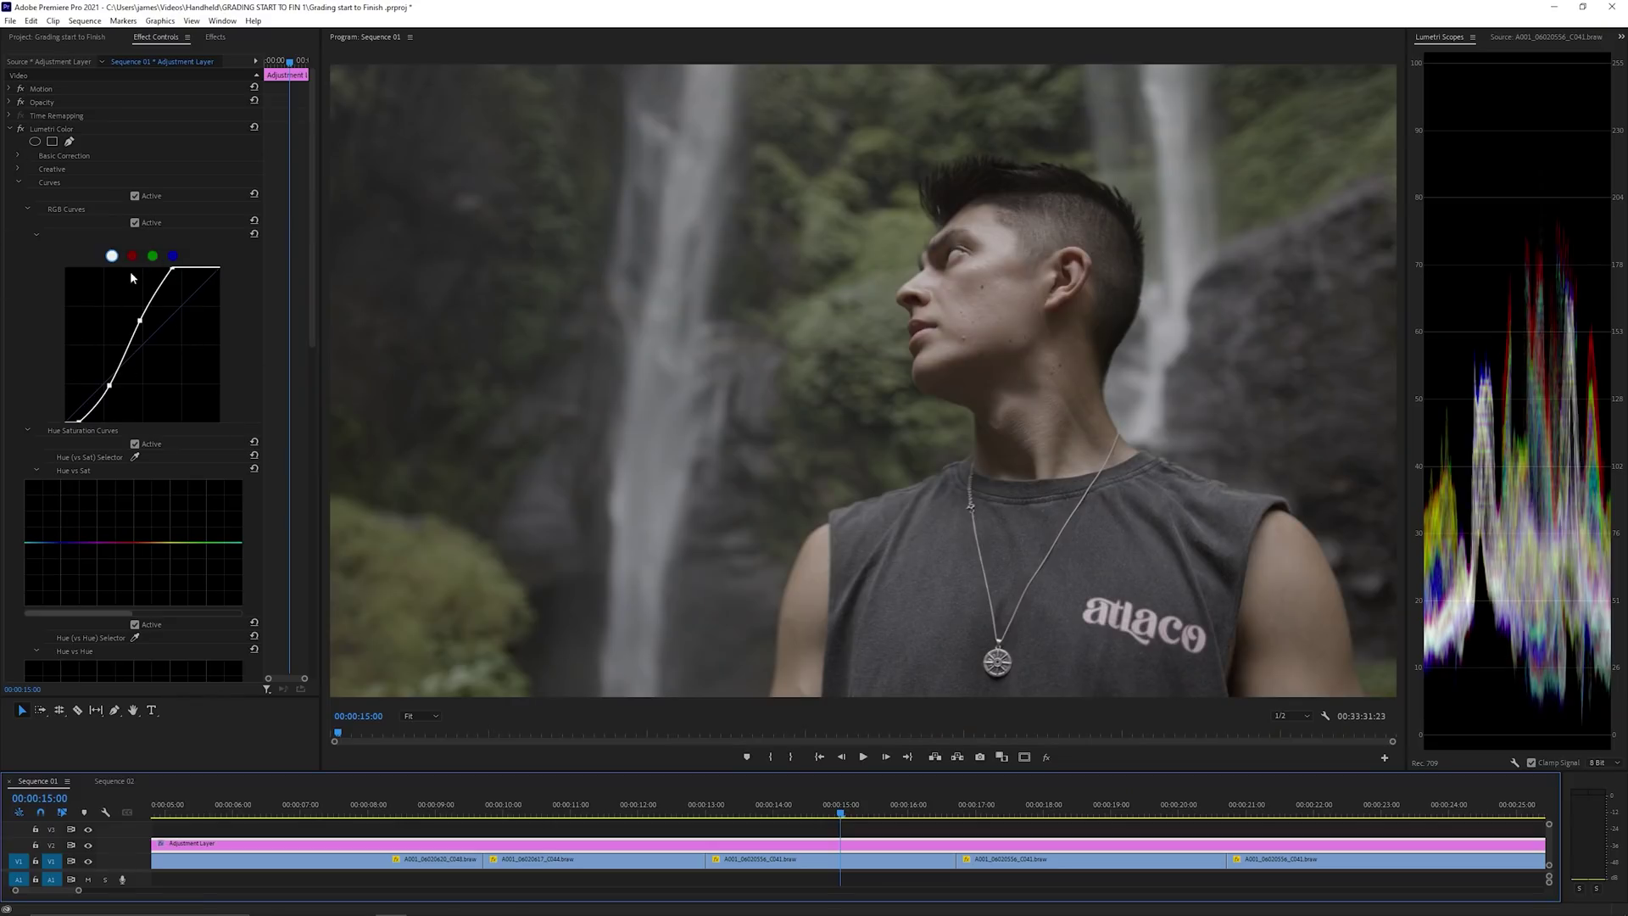
{"action": "left_click", "coordinate": [38, 157]}
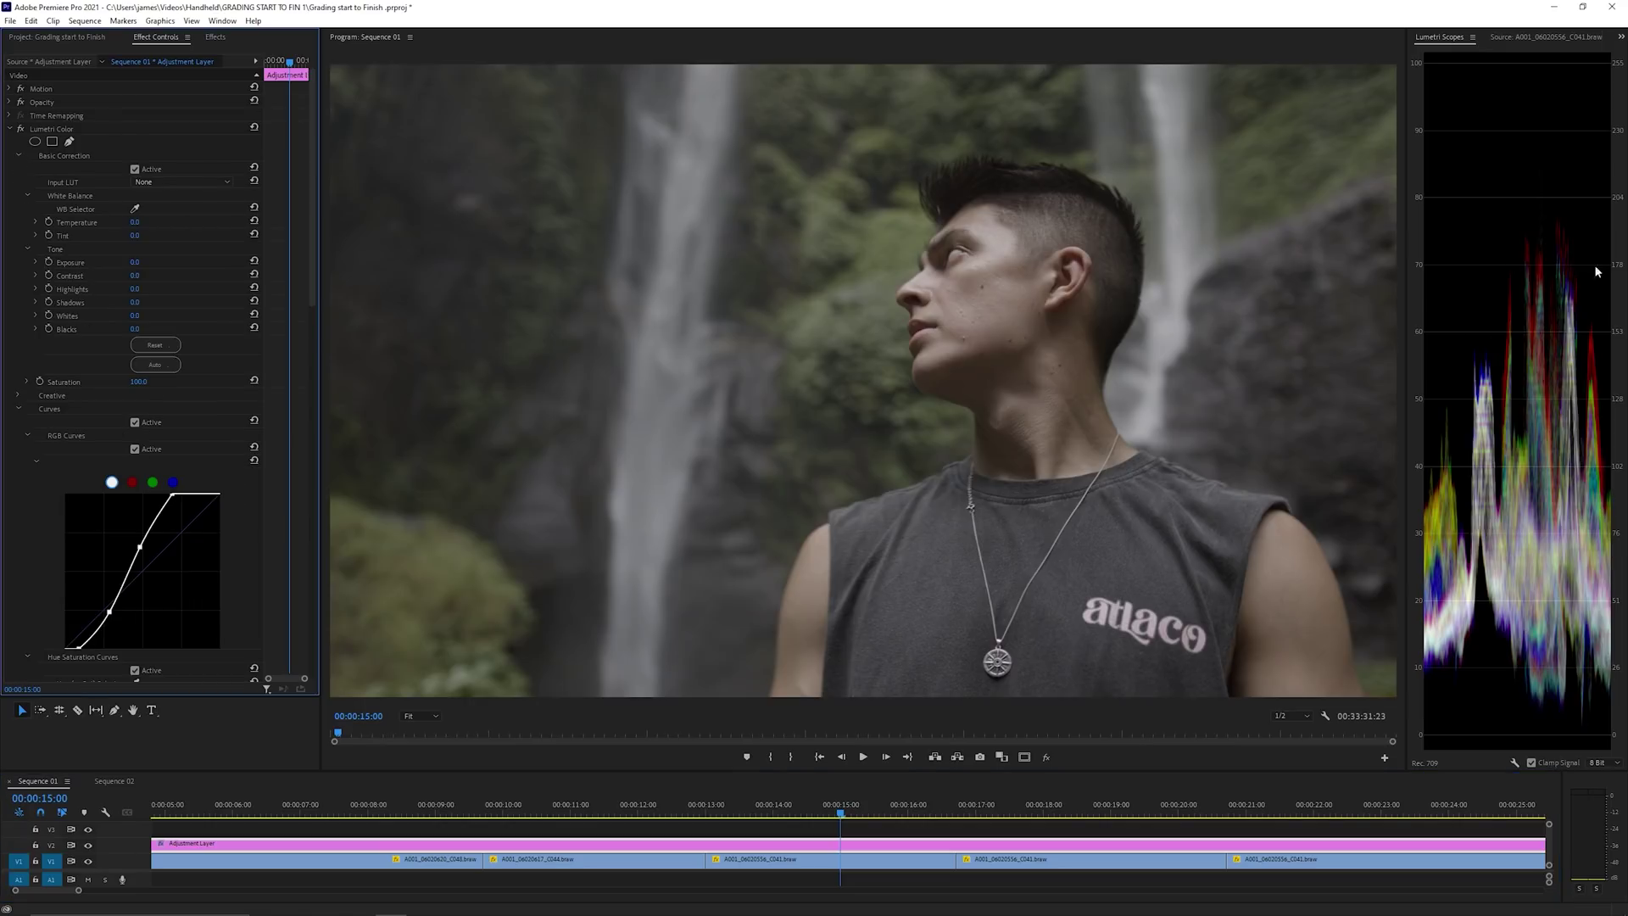
{"action": "left_click_drag", "start_coordinate": [135, 288], "coordinate": [149, 289]}
{"action": "left_click", "coordinate": [19, 157]}
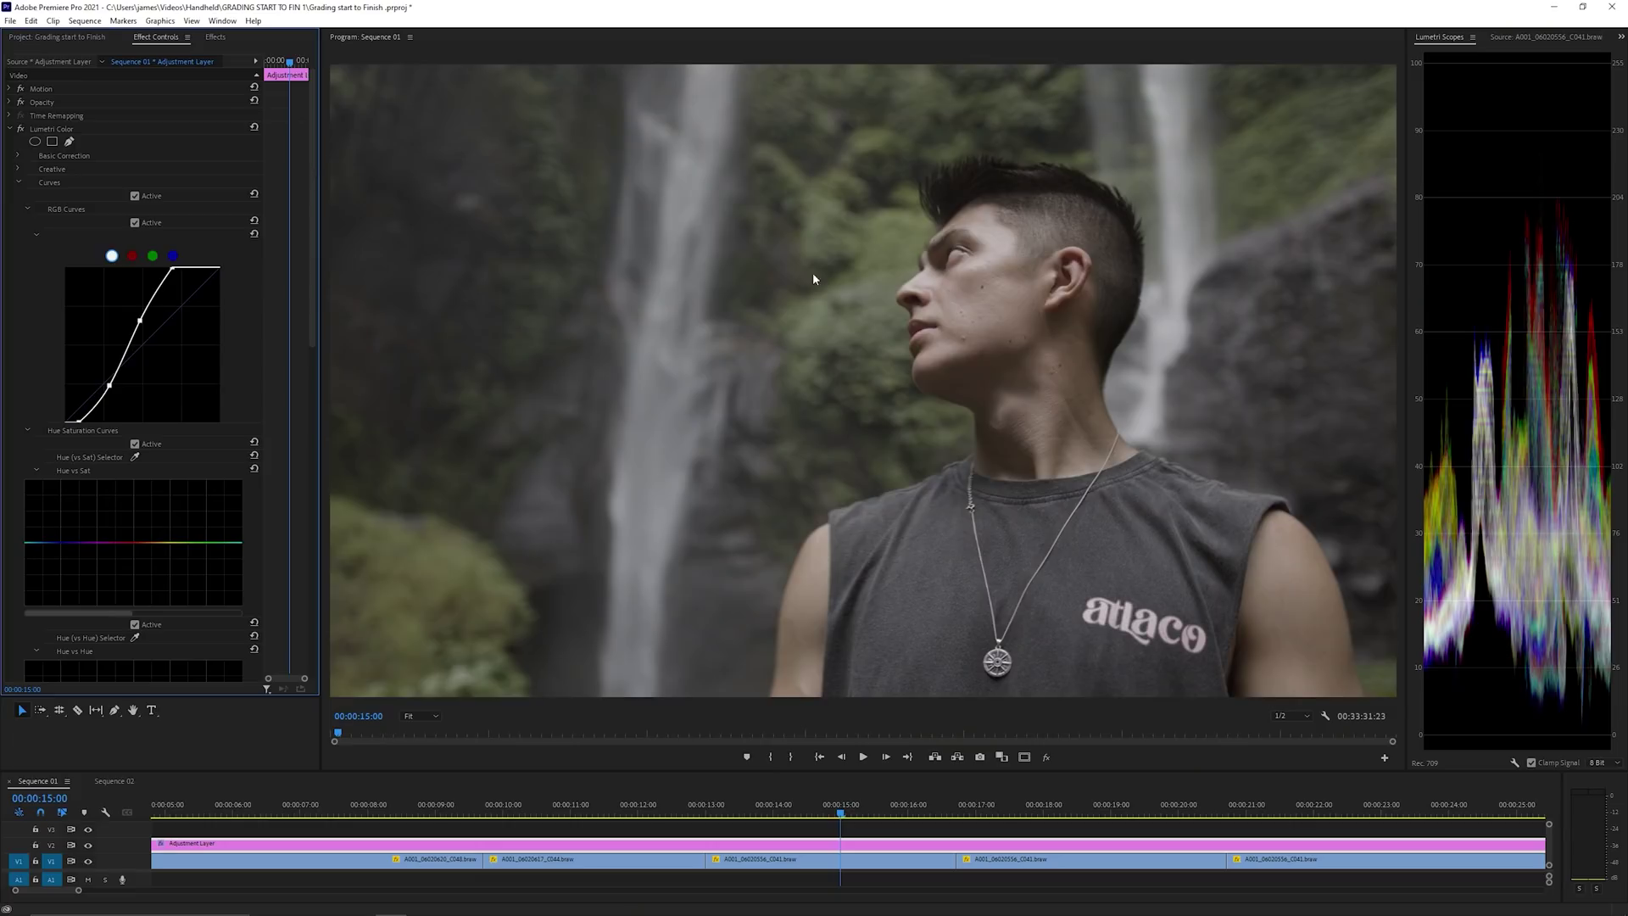
Step: Sample the man's skin for the Hue vs Sat curve and raise the sampled orange-red point slightly
{"action": "scroll", "coordinate": [308, 247], "scroll_direction": "down", "scroll_amount": 5}
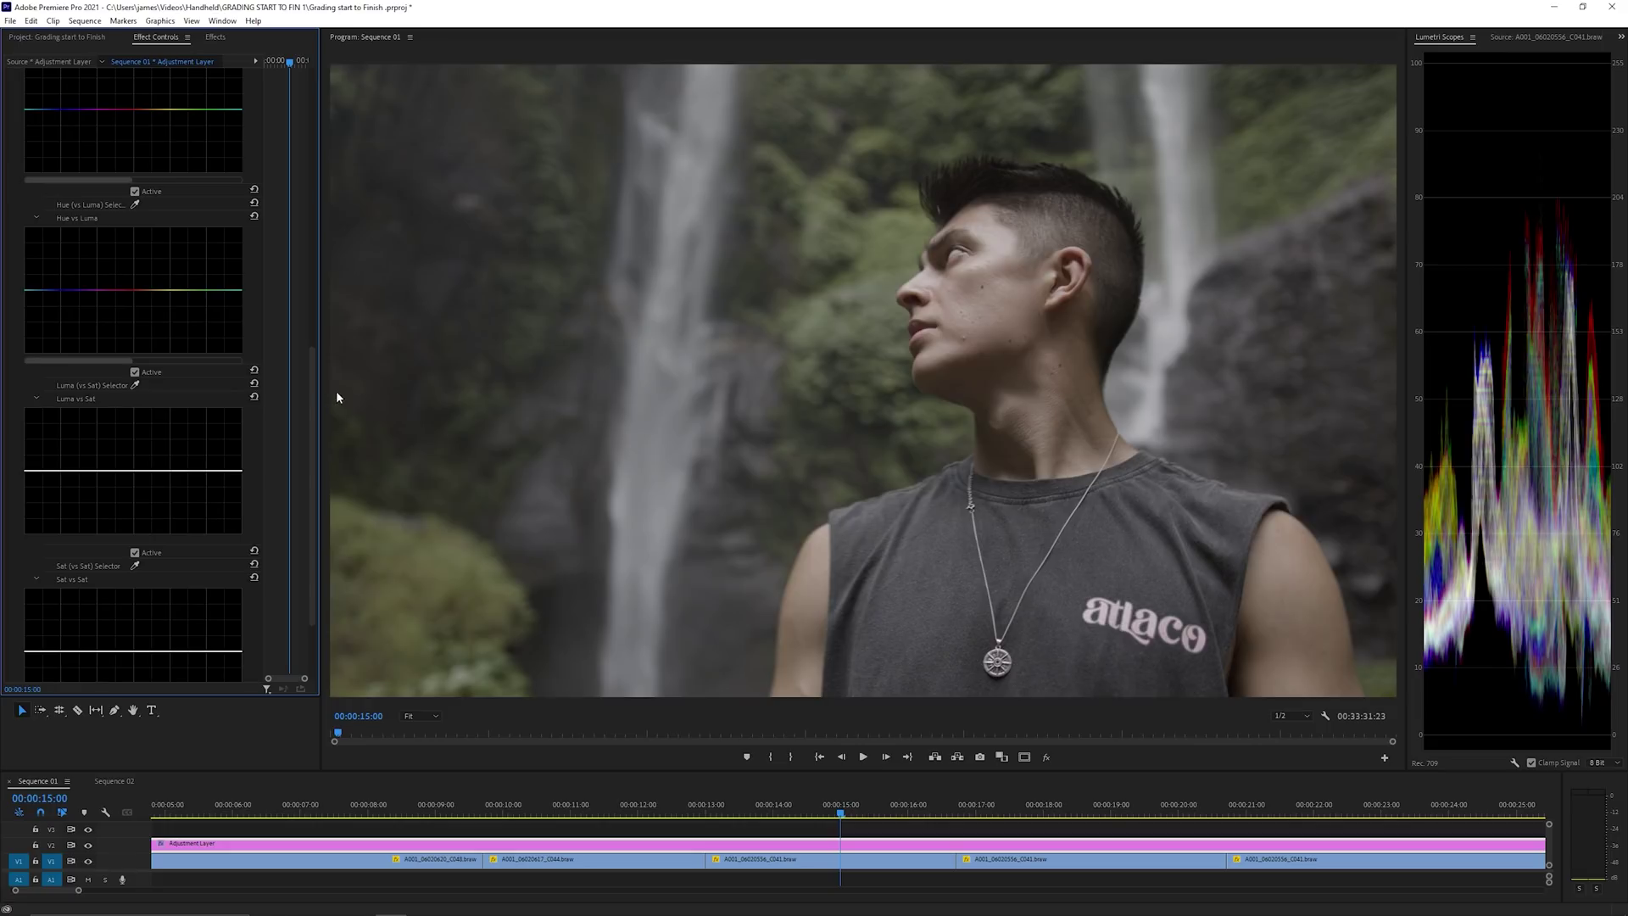
{"action": "left_click_drag", "start_coordinate": [312, 394], "coordinate": [300, 211]}
{"action": "left_click", "coordinate": [135, 247]}
{"action": "left_click", "coordinate": [999, 314]}
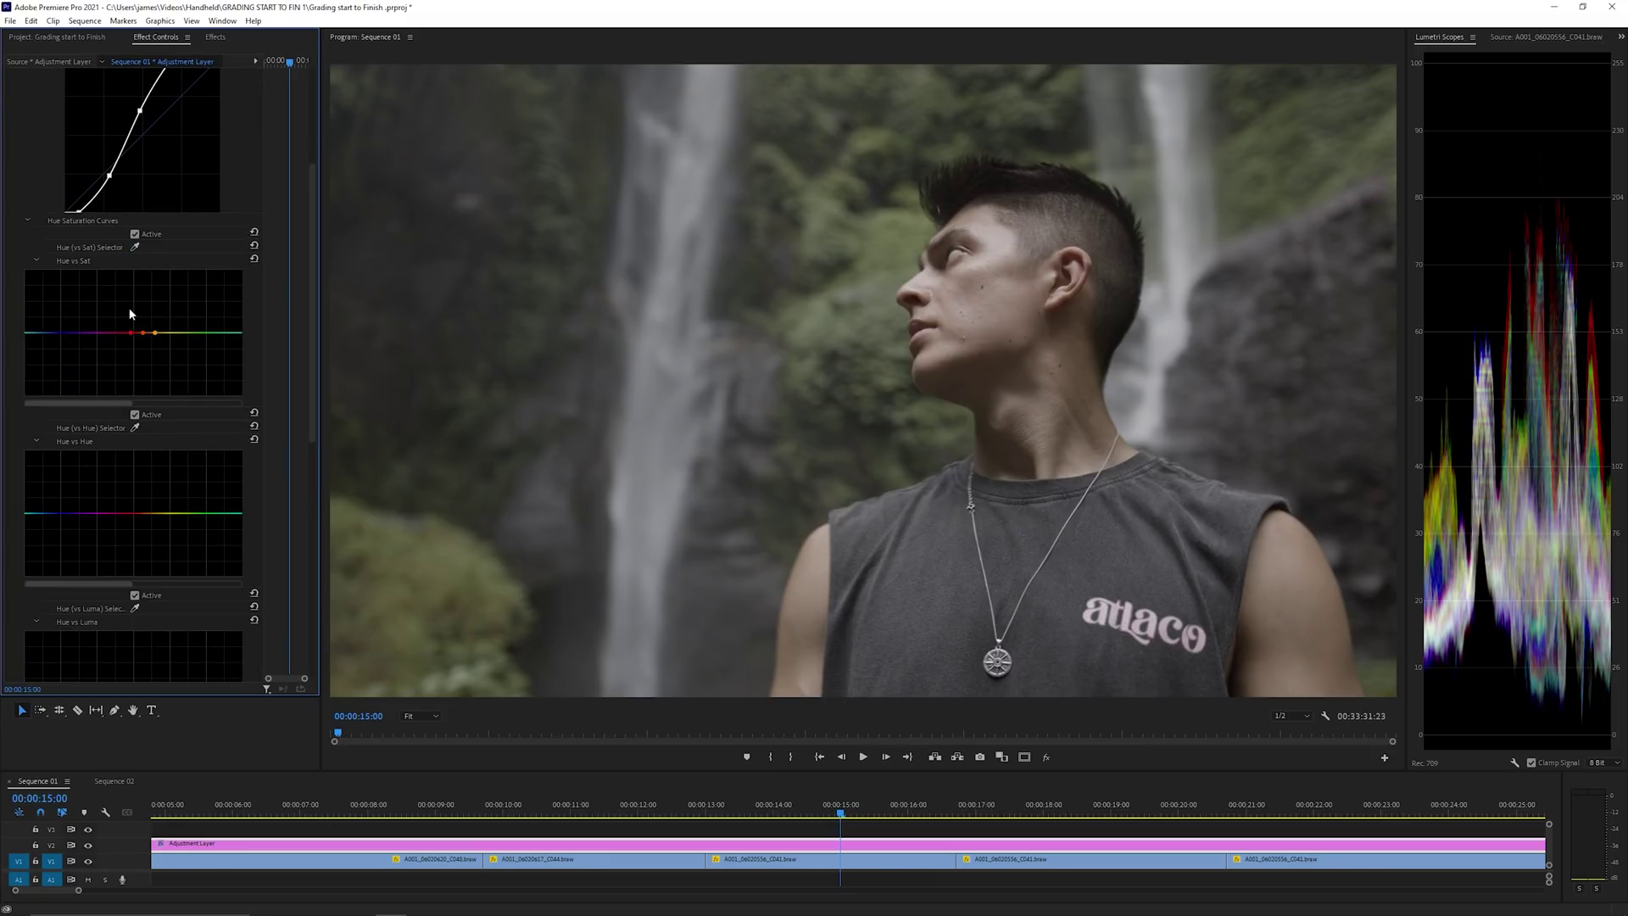
{"action": "left_click_drag", "start_coordinate": [143, 333], "coordinate": [147, 325]}
Step: Change the Lumetri scope from Waveform (RGB) to Vectorscope YUV only and enlarge its display
{"action": "left_click", "coordinate": [1515, 763]}
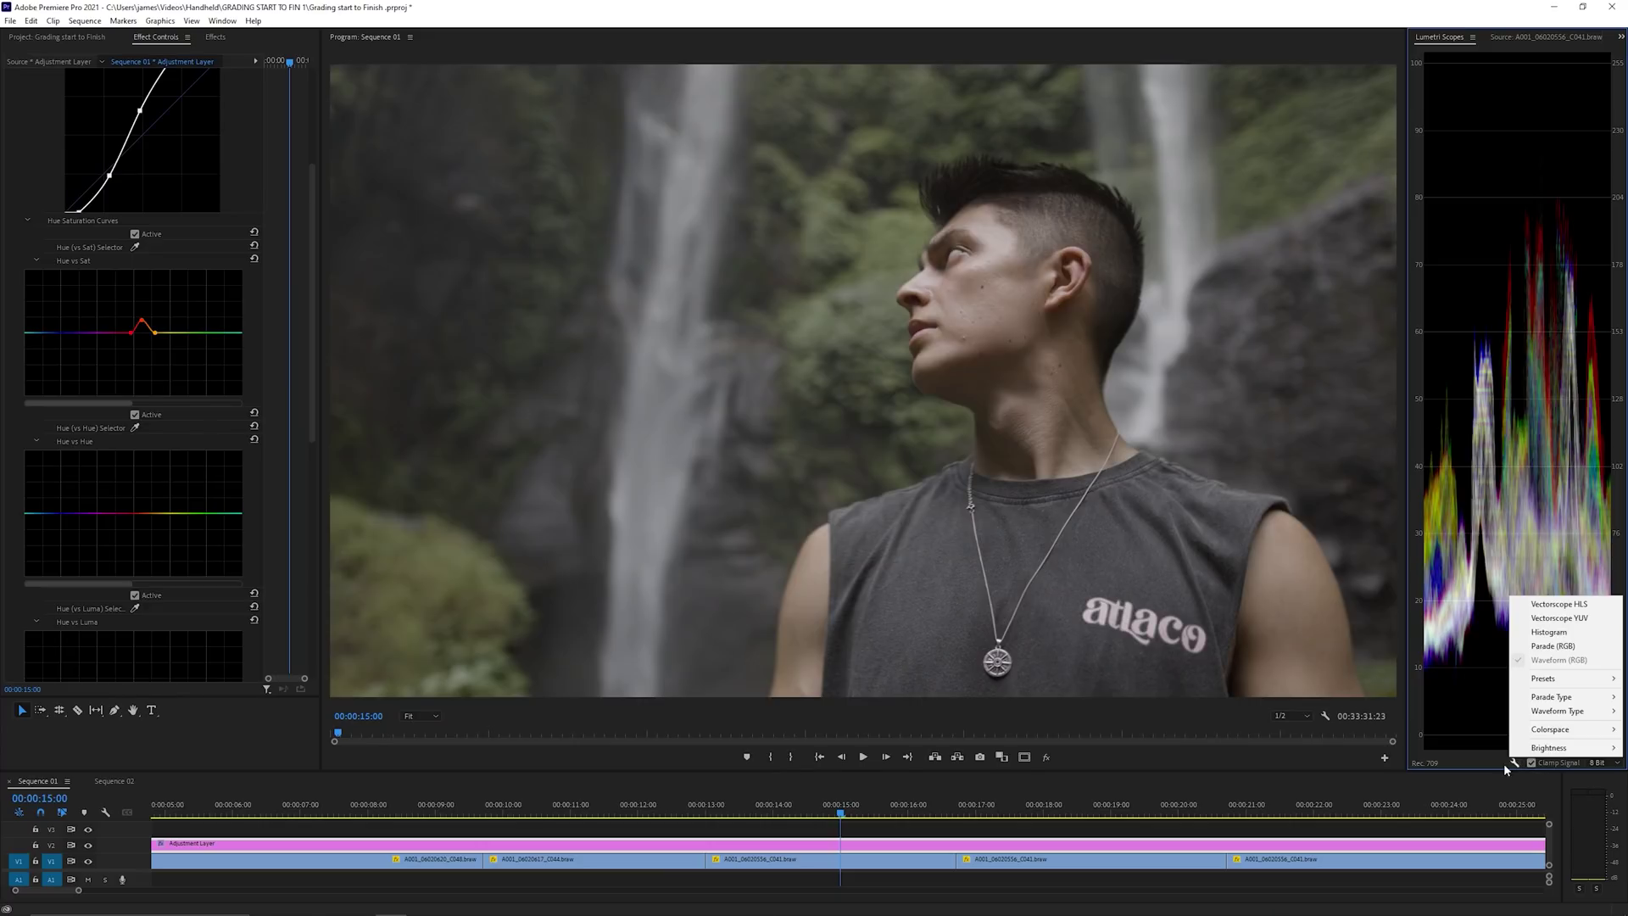
{"action": "left_click", "coordinate": [1504, 765]}
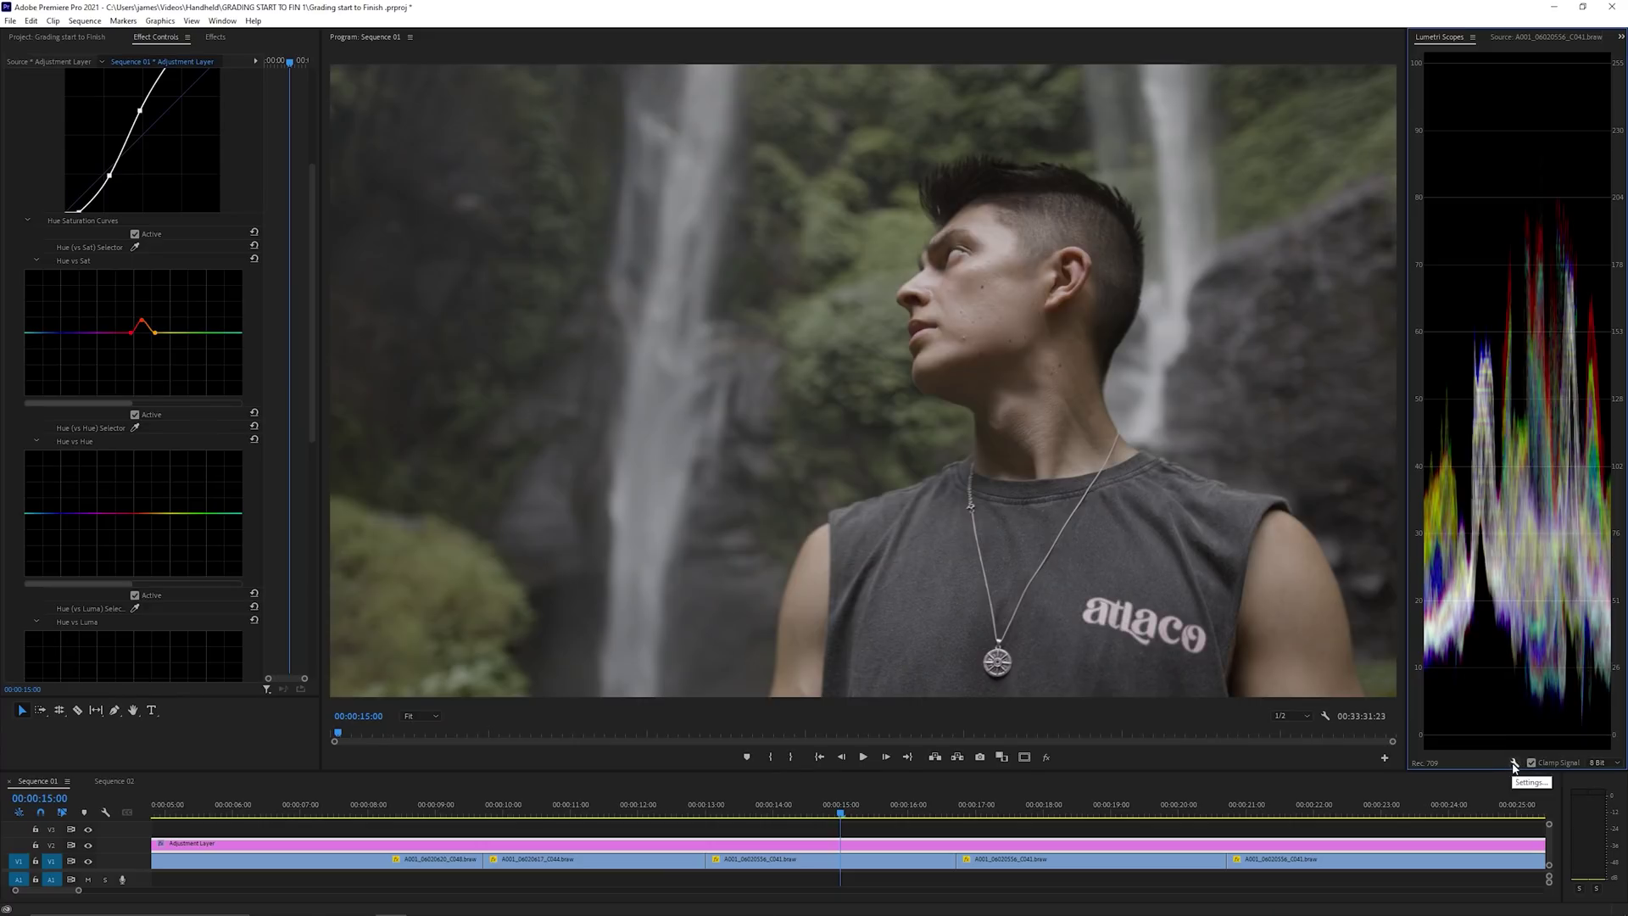
{"action": "left_click", "coordinate": [1515, 762]}
{"action": "left_click", "coordinate": [1515, 763]}
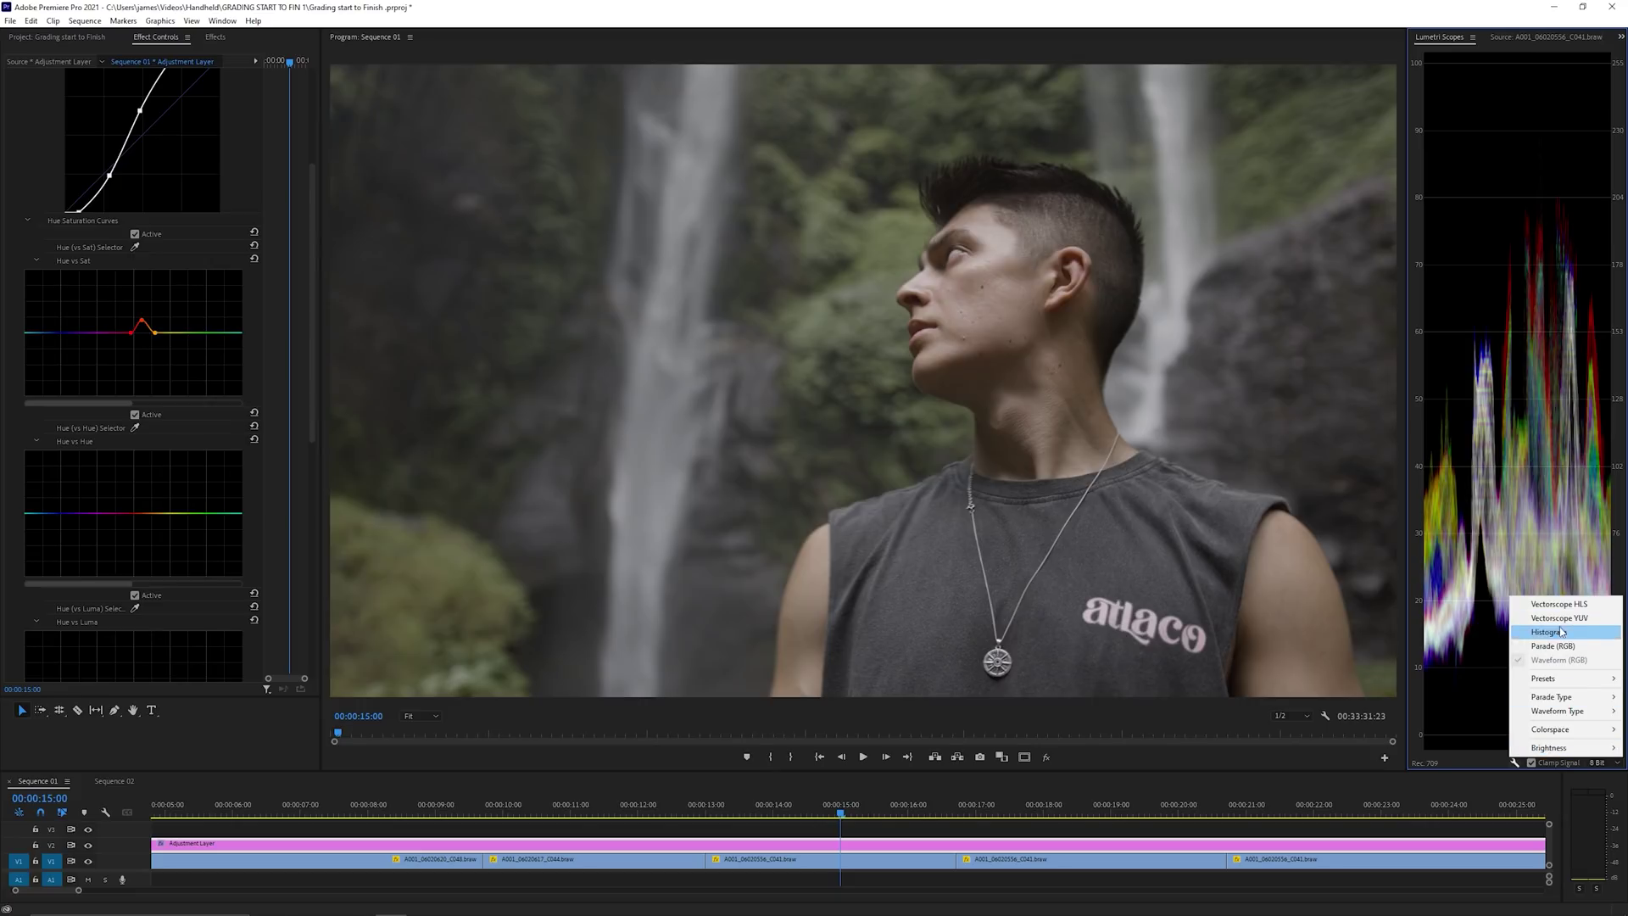
{"action": "left_click", "coordinate": [1569, 618]}
{"action": "left_click", "coordinate": [1515, 762]}
{"action": "left_click", "coordinate": [1553, 660]}
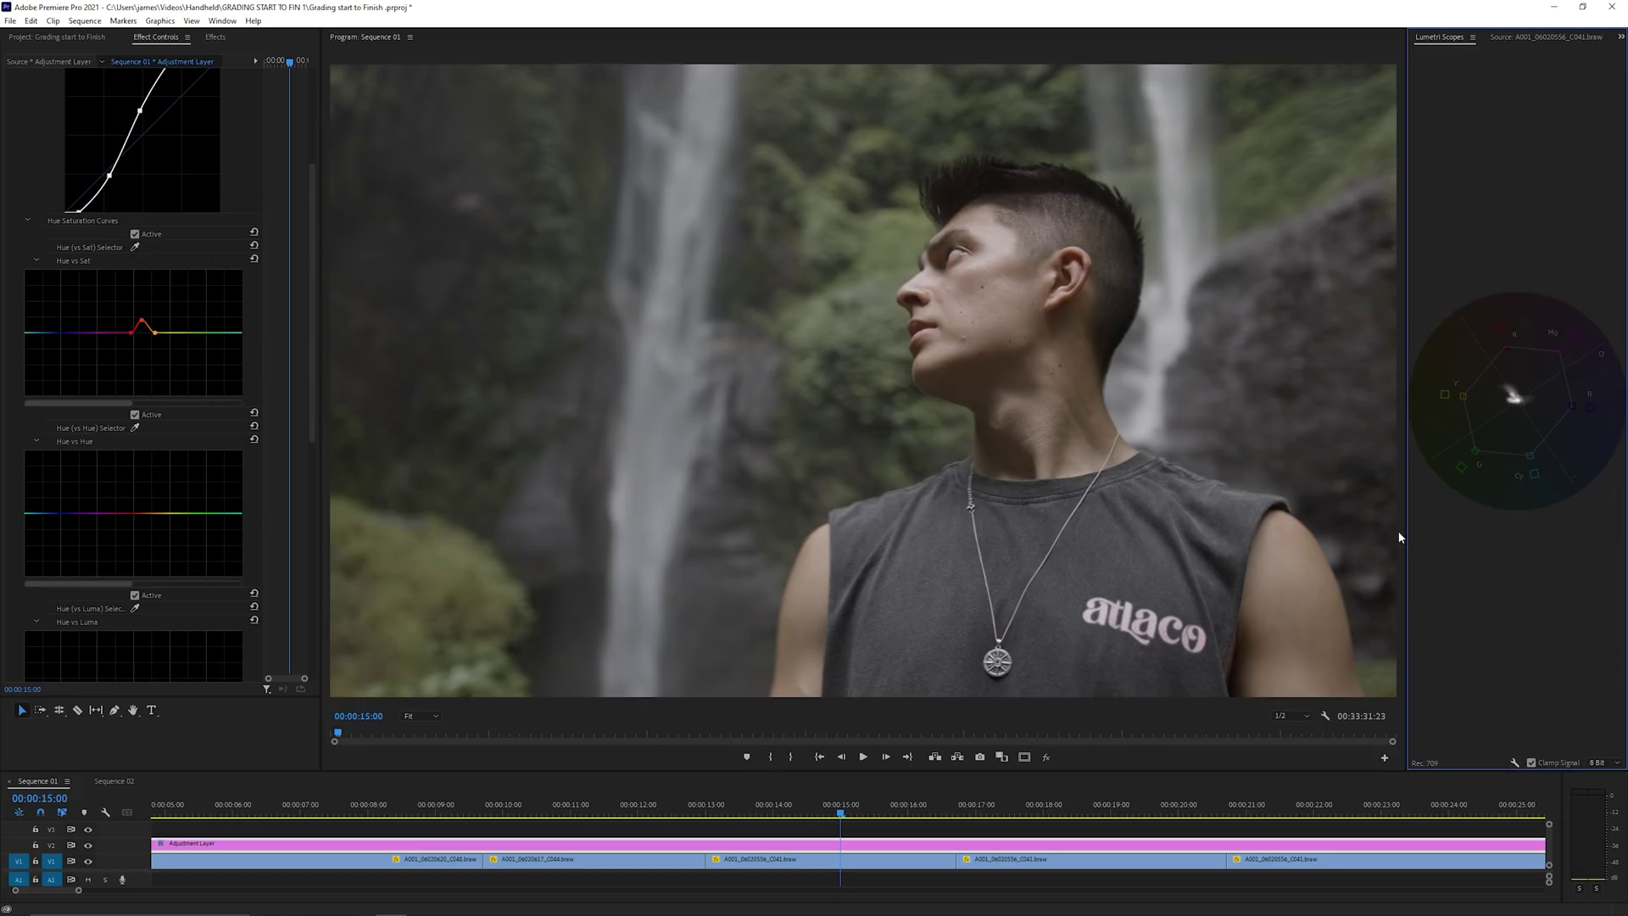
{"action": "left_click_drag", "start_coordinate": [1411, 536], "coordinate": [1156, 536]}
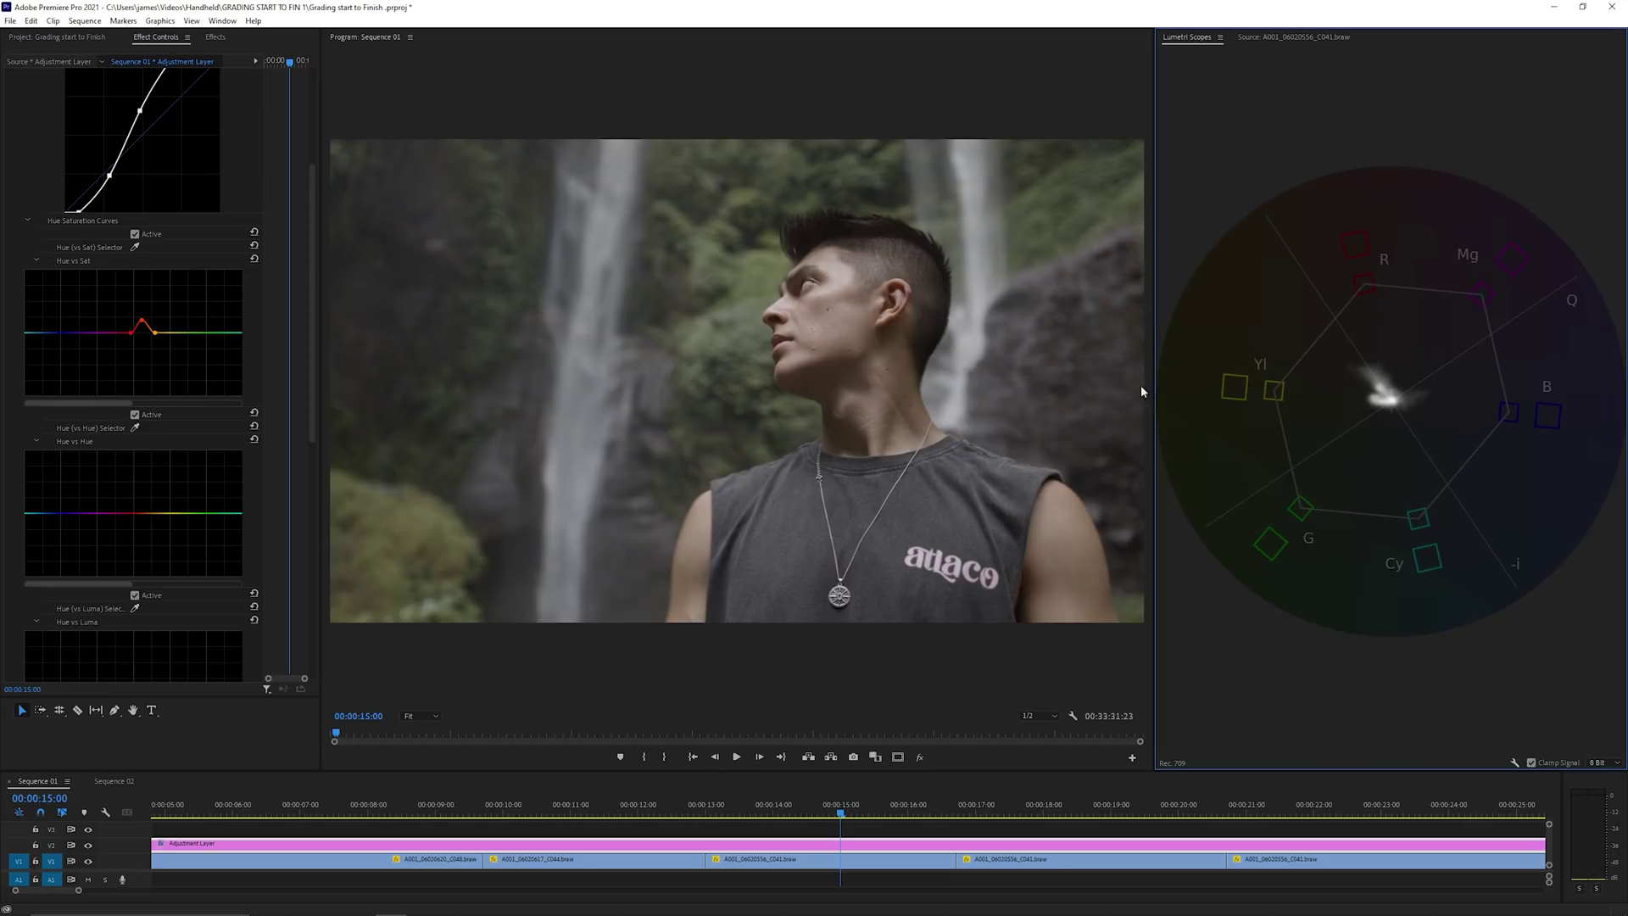
Step: Add an elliptical opacity mask over the man's face on the clip under the playhead, then disable the clip's Opacity effect
{"action": "left_click", "coordinate": [855, 861]}
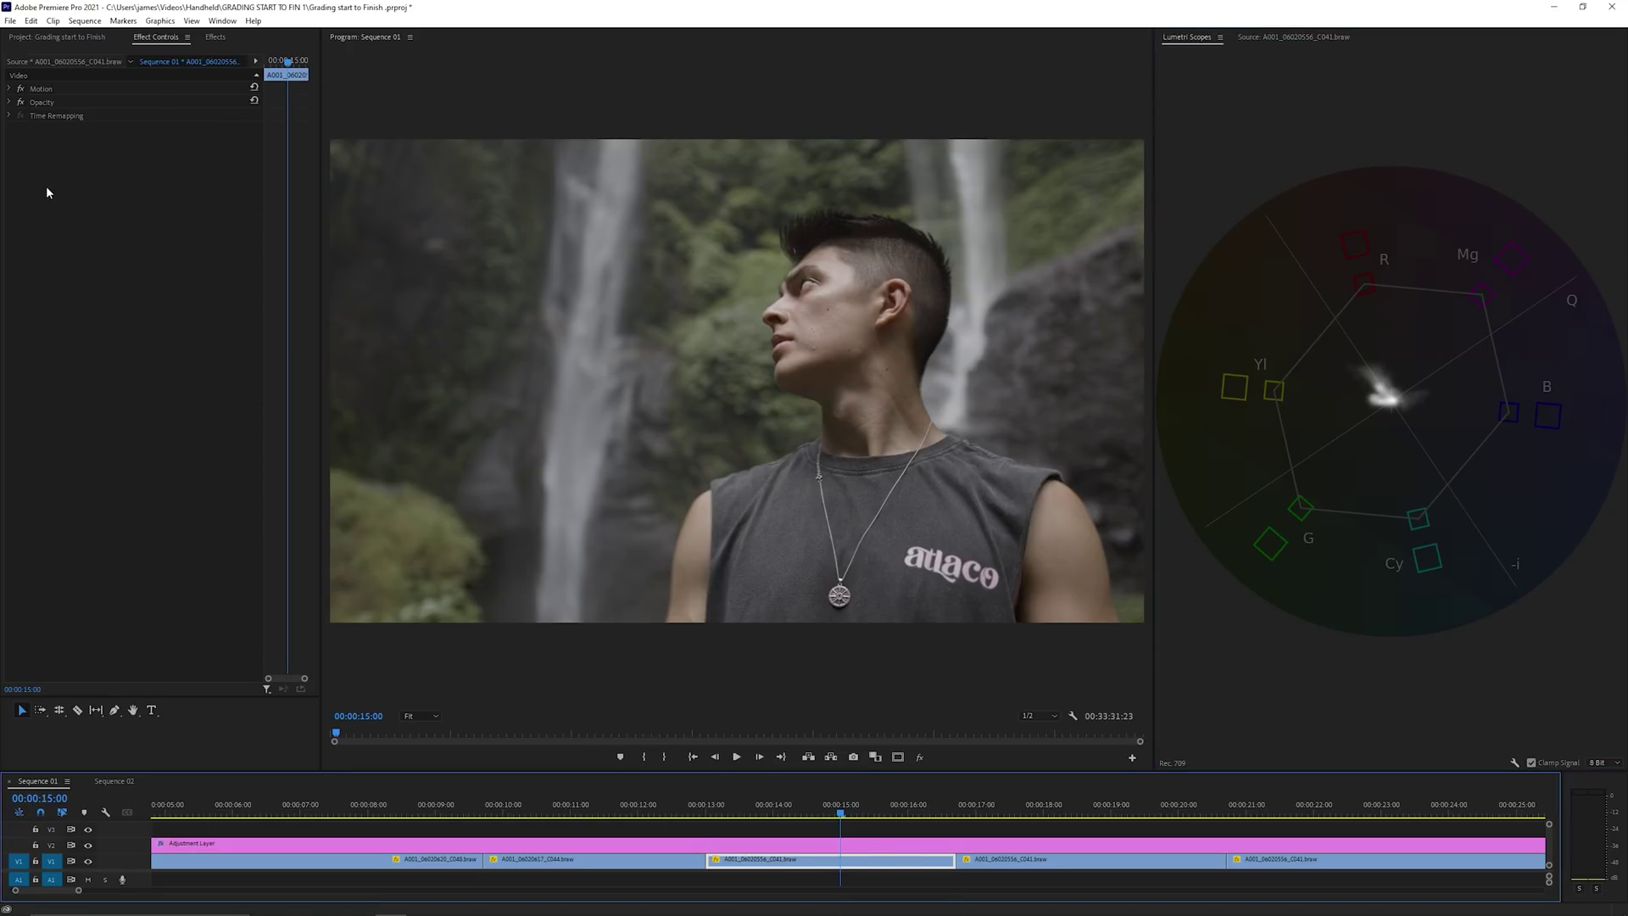
{"action": "left_click", "coordinate": [11, 103]}
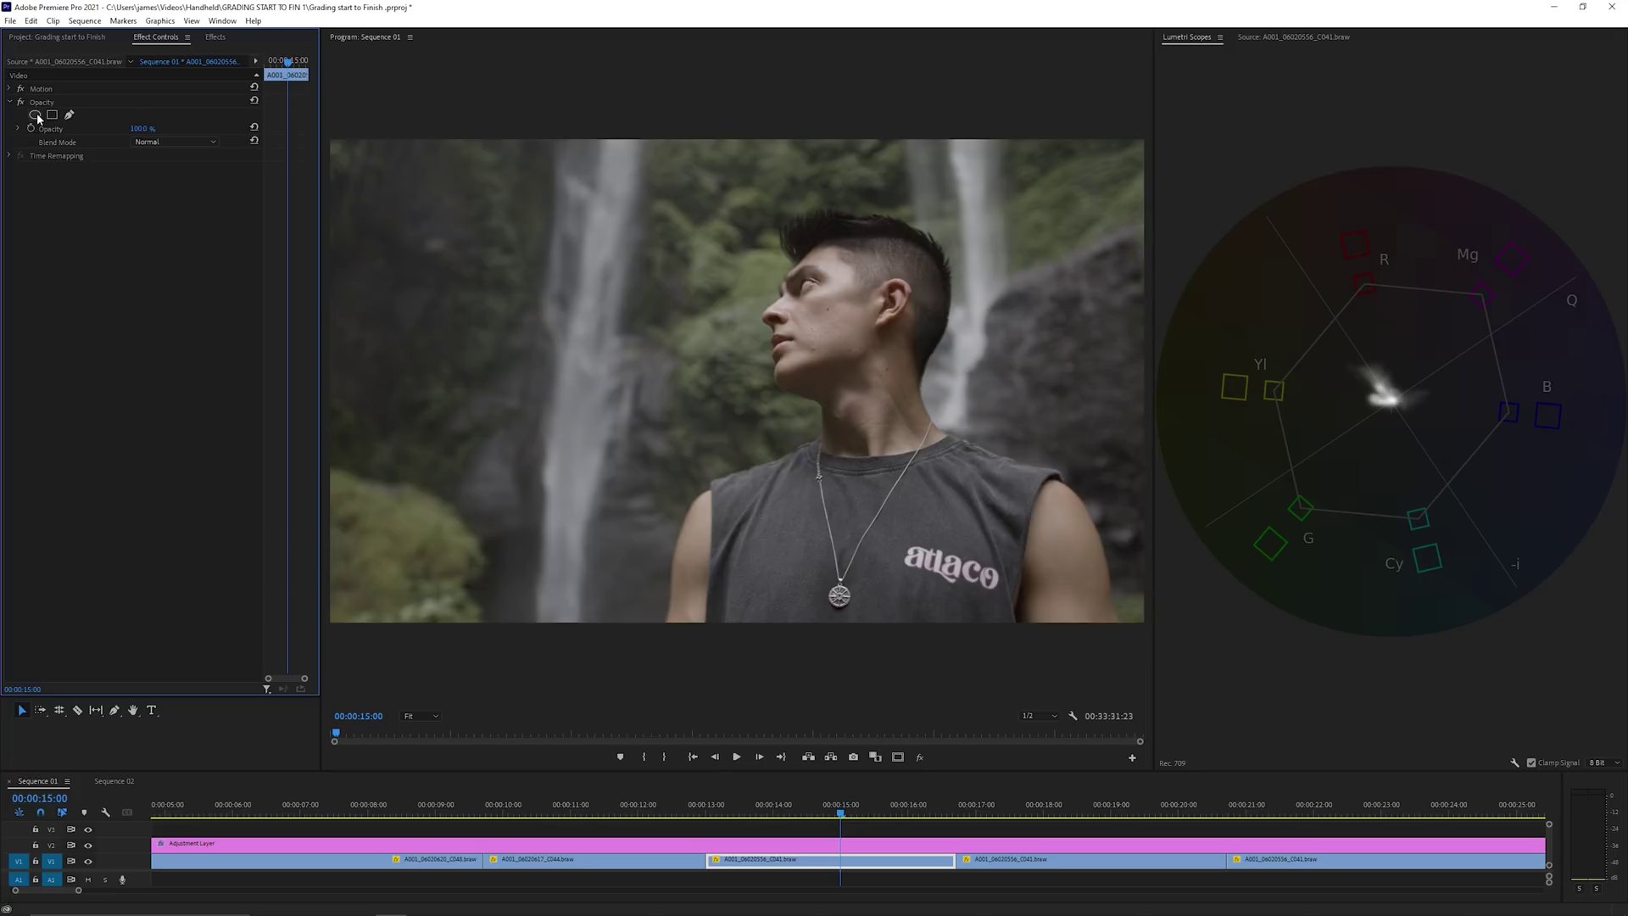
{"action": "left_click", "coordinate": [35, 115]}
{"action": "left_click_drag", "start_coordinate": [819, 292], "coordinate": [840, 333]}
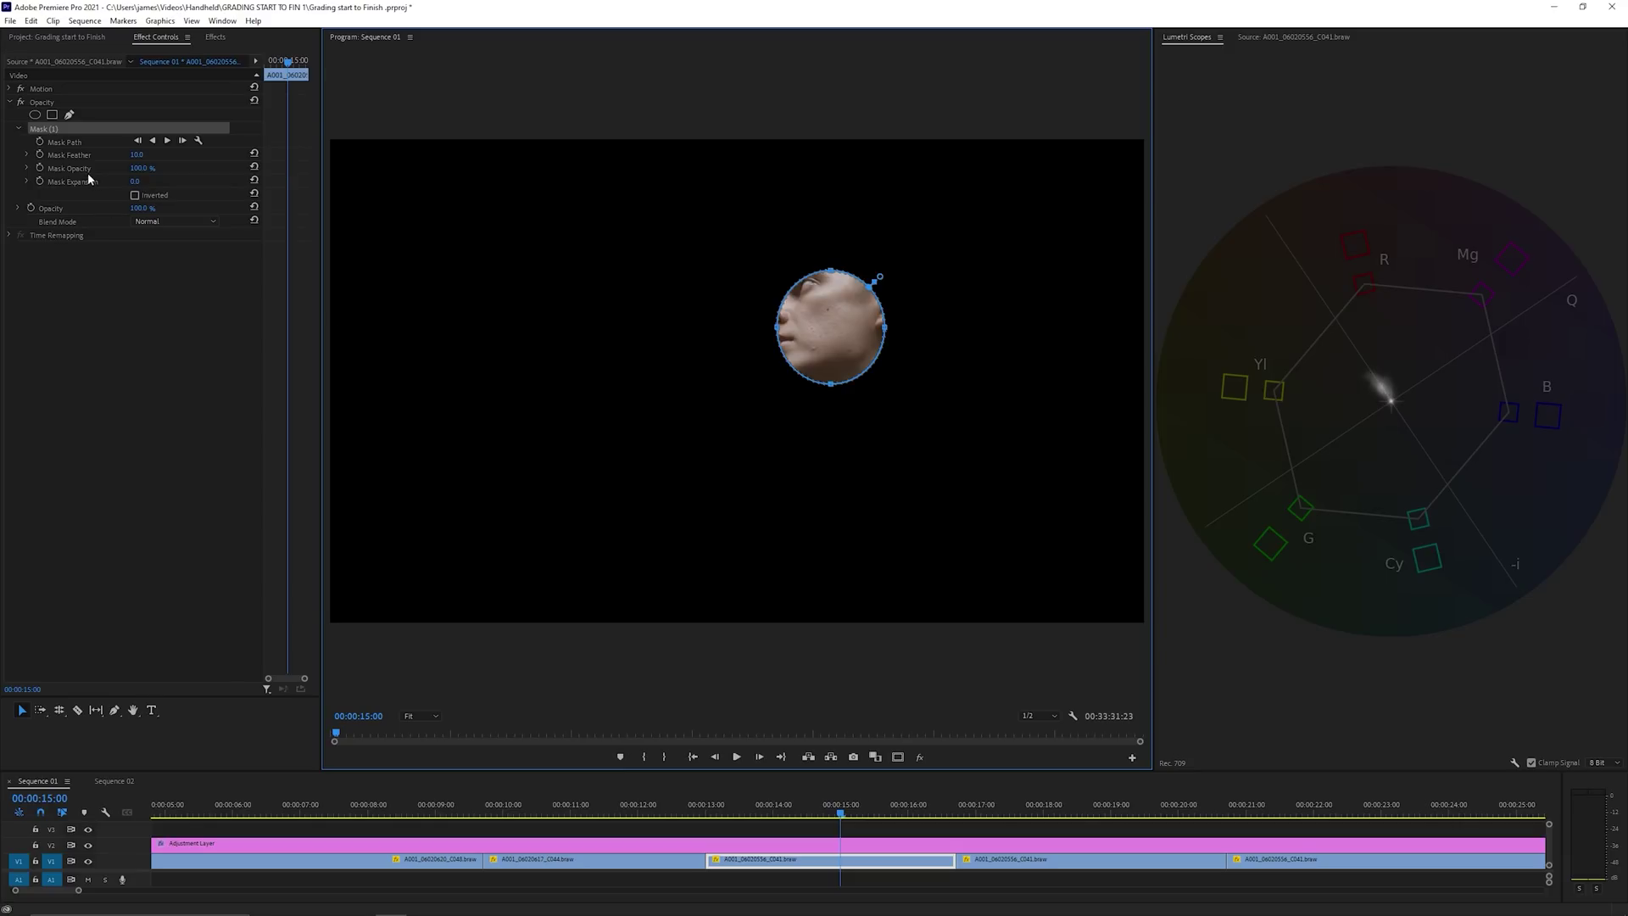
{"action": "left_click", "coordinate": [20, 102]}
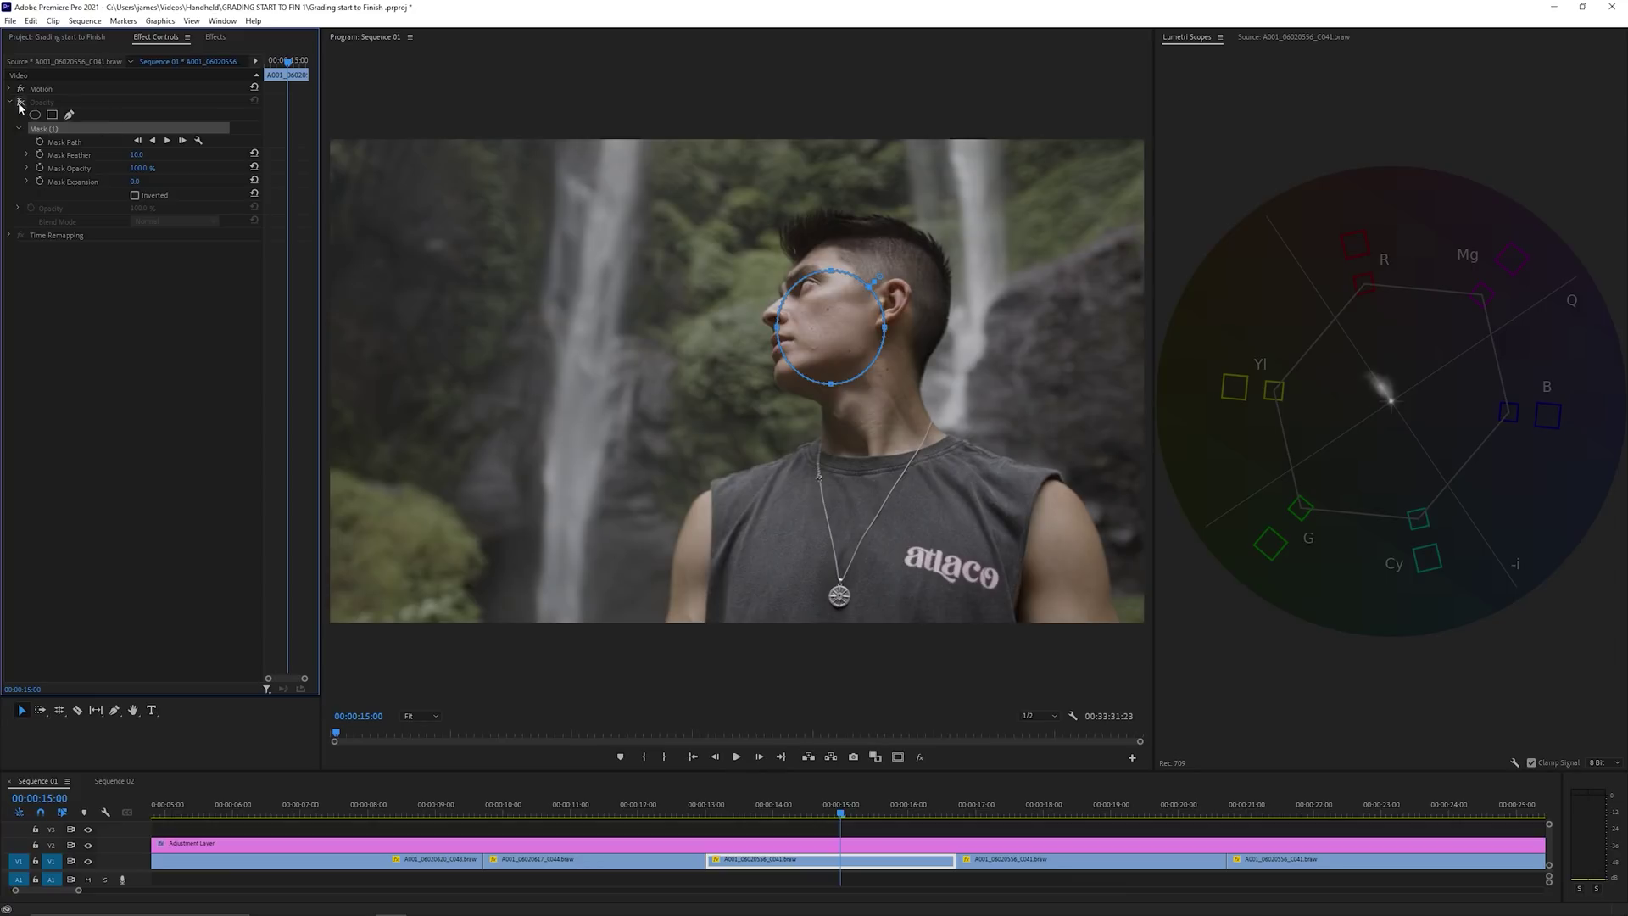
{"action": "left_click", "coordinate": [914, 834]}
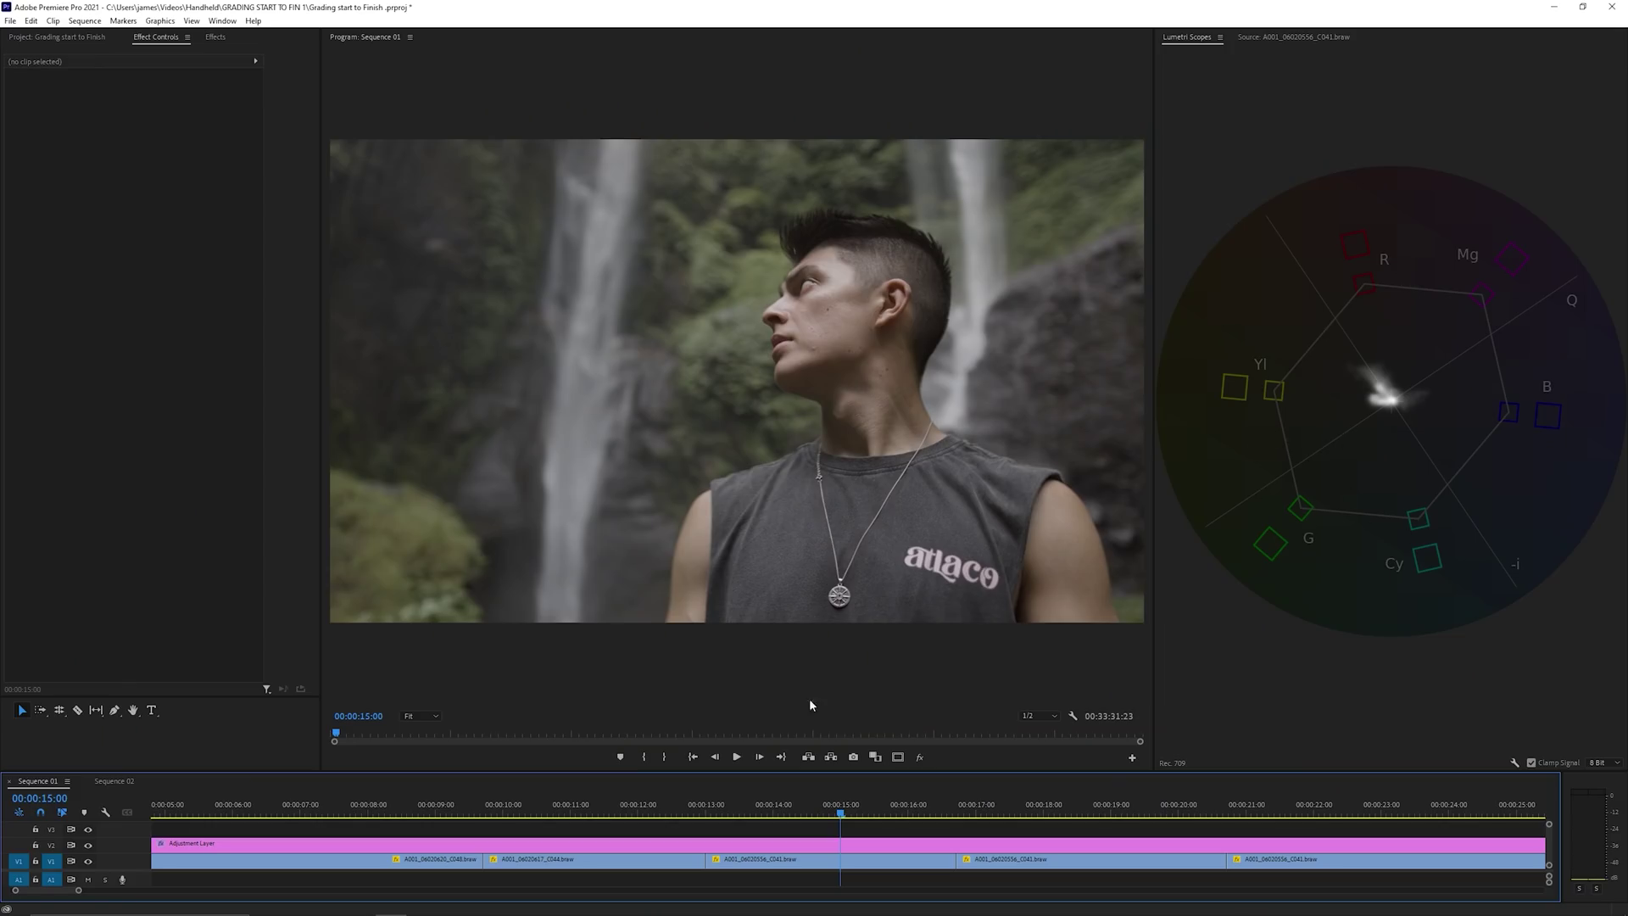
Step: Sample the man's skin for the adjustment layer's Hue vs Hue curve and nudge the sampled point slightly upward
{"action": "left_click", "coordinate": [593, 844]}
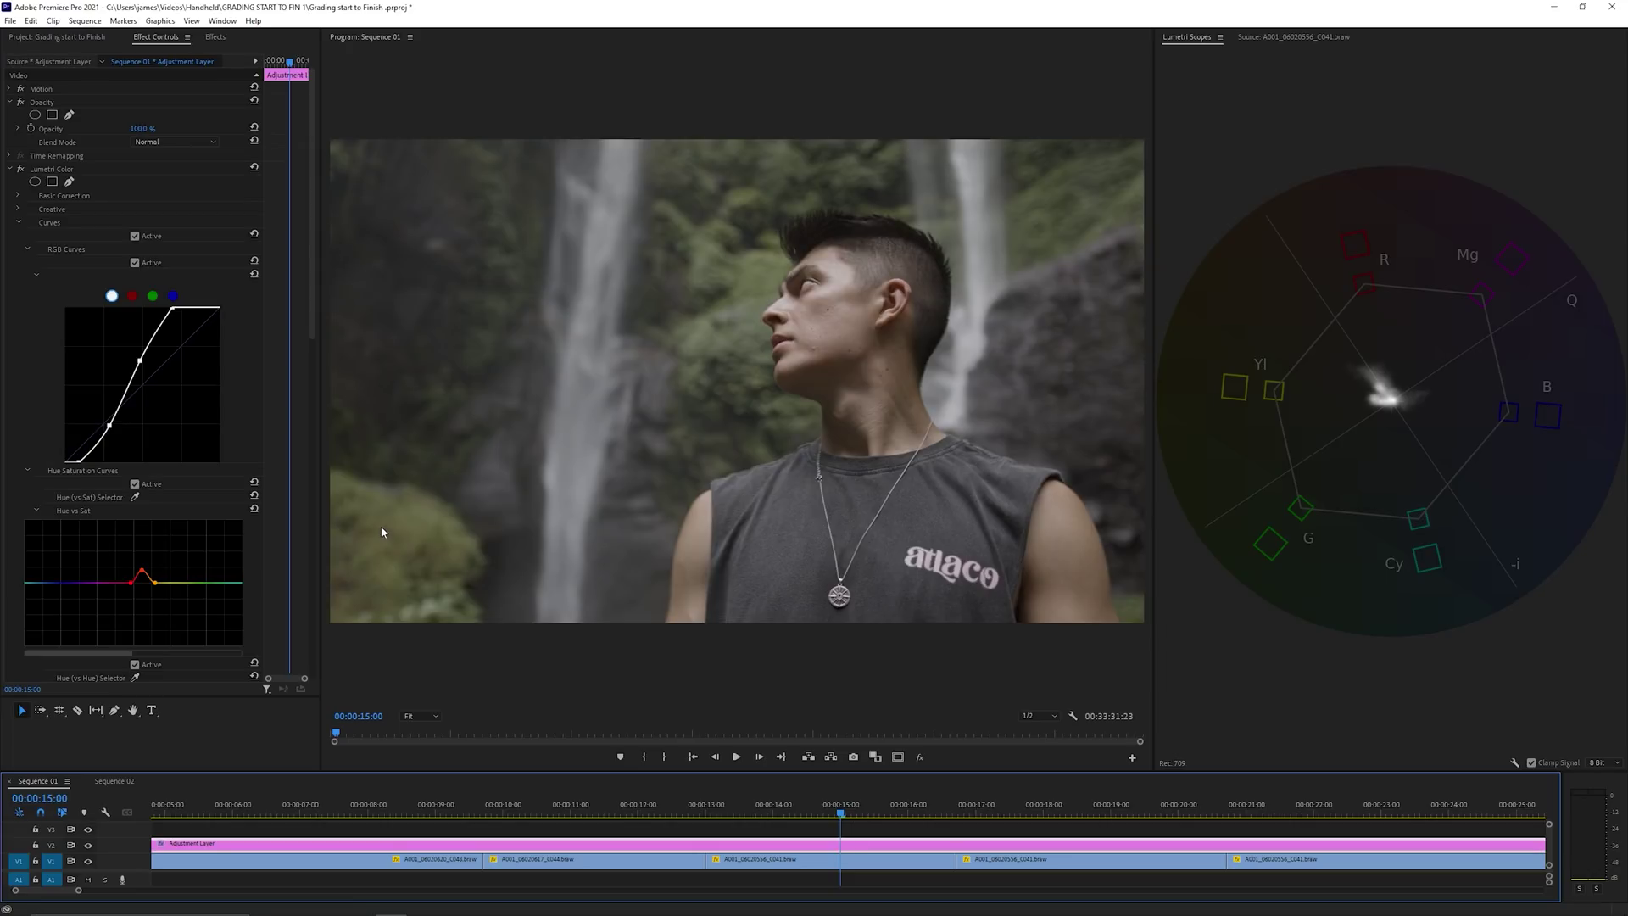
{"action": "left_click_drag", "start_coordinate": [310, 302], "coordinate": [213, 408]}
{"action": "left_click", "coordinate": [135, 426]}
{"action": "left_click", "coordinate": [843, 355]}
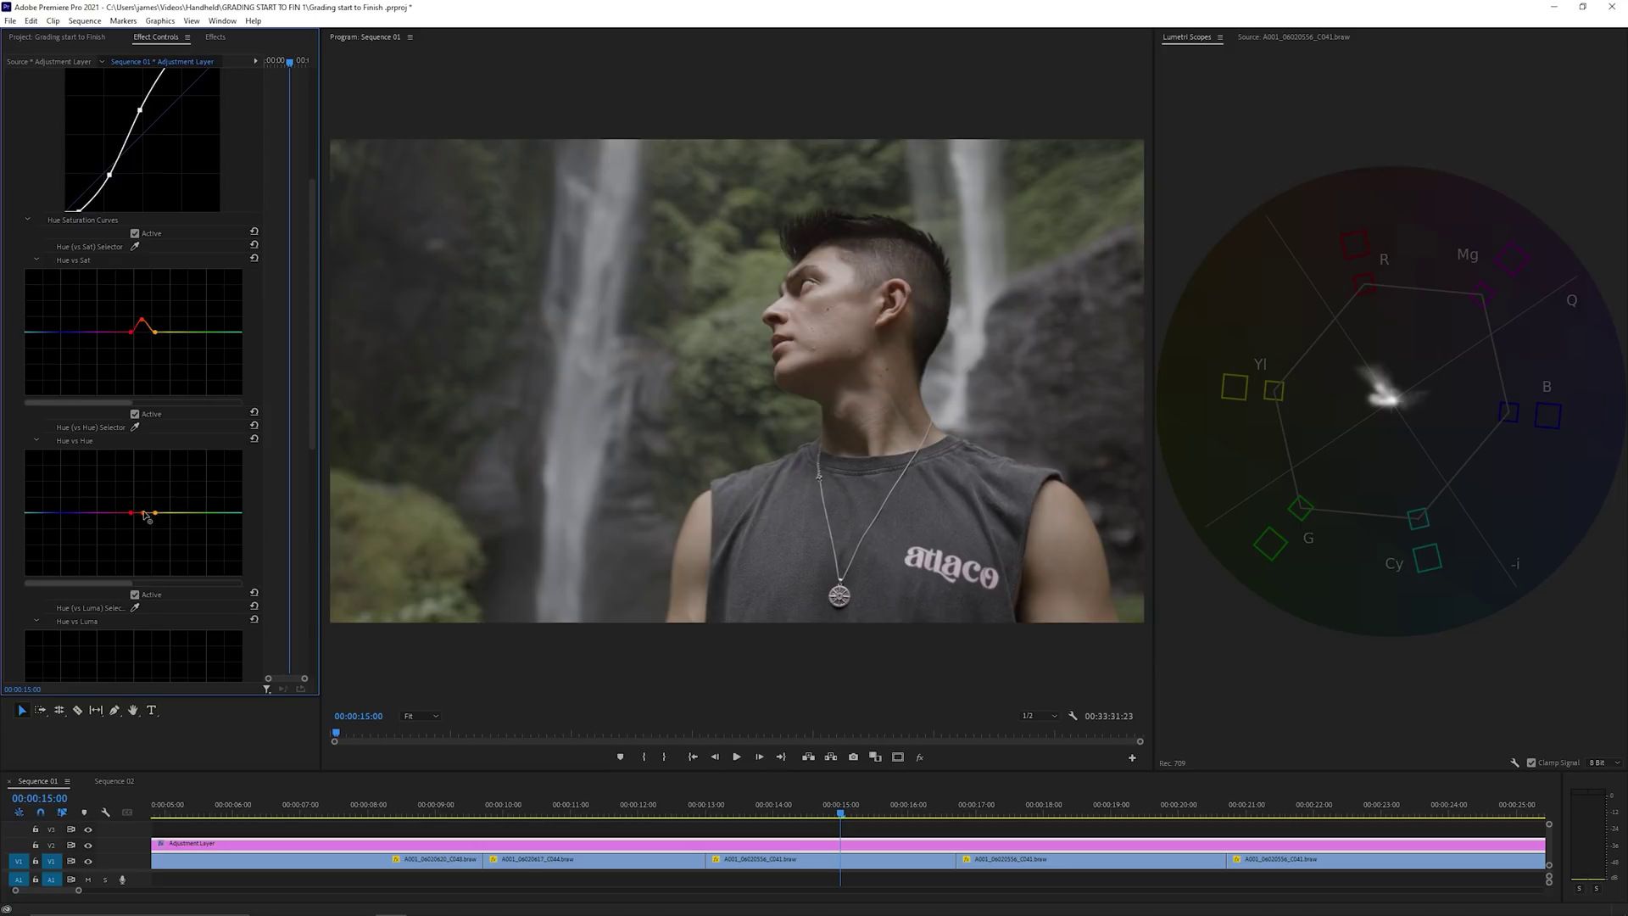
{"action": "left_click_drag", "start_coordinate": [145, 515], "coordinate": [145, 512]}
Step: Compare the shot with the Hue vs Hue curve repeatedly switched off and on
{"action": "left_click", "coordinate": [133, 418]}
{"action": "left_click", "coordinate": [133, 417]}
{"action": "left_click", "coordinate": [133, 417]}
{"action": "left_click", "coordinate": [134, 417]}
{"action": "left_click", "coordinate": [133, 416]}
{"action": "left_click", "coordinate": [133, 415]}
{"action": "left_click", "coordinate": [134, 415]}
{"action": "left_click", "coordinate": [134, 415]}
Step: Temporarily enable the clip's face mask to check the skin tone on the vectorscope, then disable it again
{"action": "left_click", "coordinate": [845, 860]}
{"action": "left_click", "coordinate": [21, 102]}
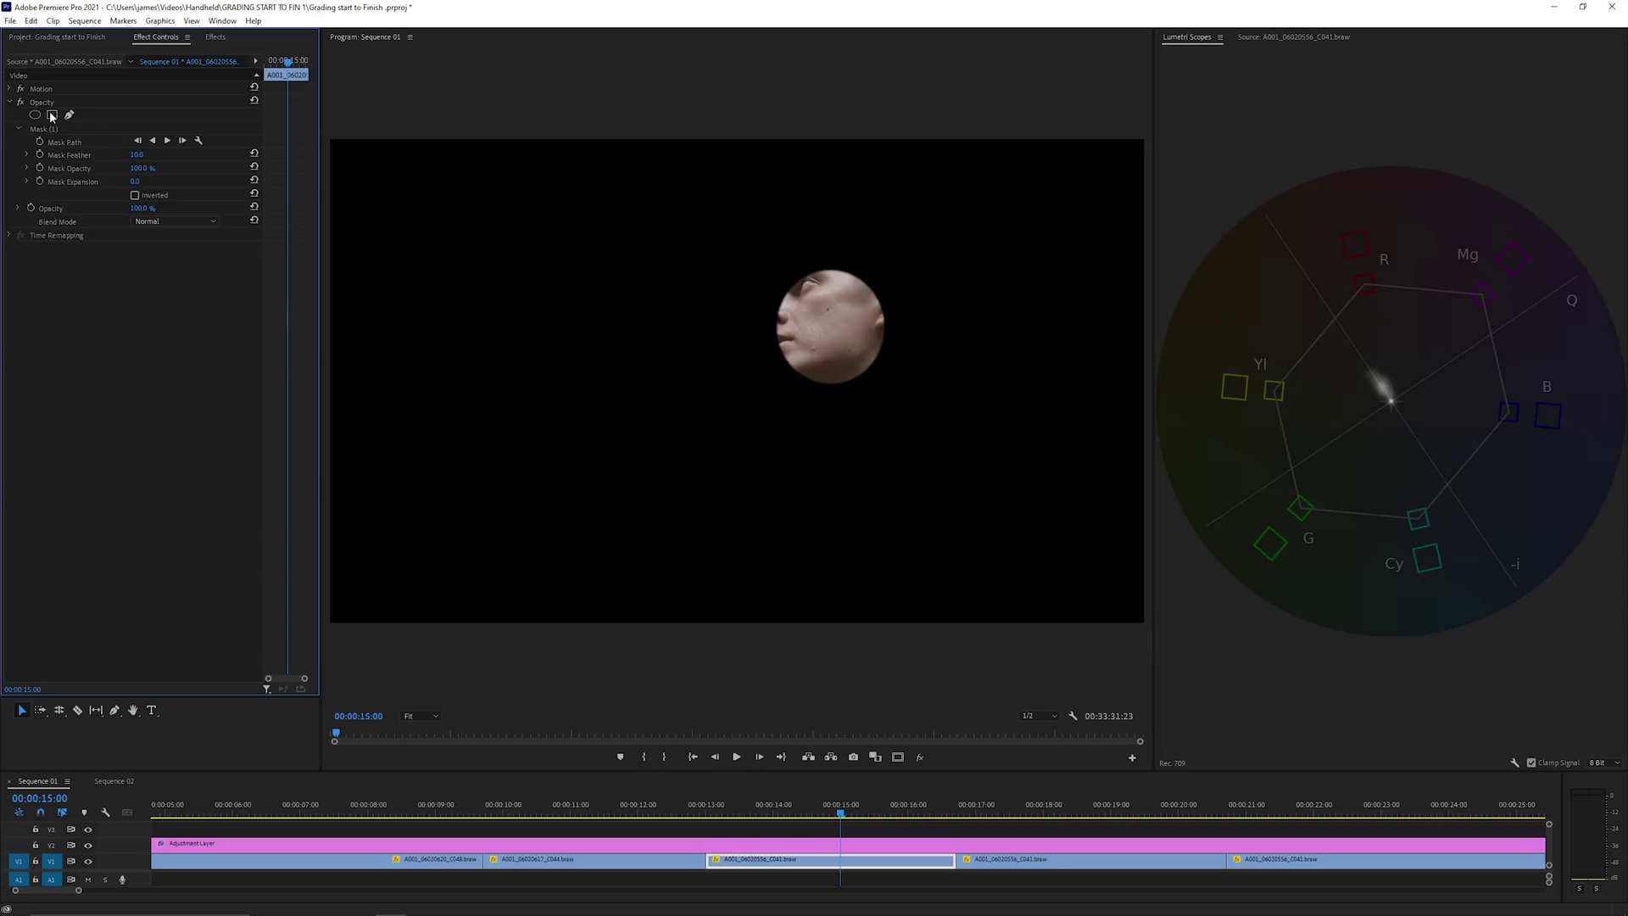
{"action": "left_click", "coordinate": [20, 101]}
Step: Desaturate the greens by adding a lowered green point to the adjustment layer's Hue vs Sat curve, and check neighbouring frames
{"action": "left_click_drag", "start_coordinate": [839, 806], "coordinate": [767, 798]}
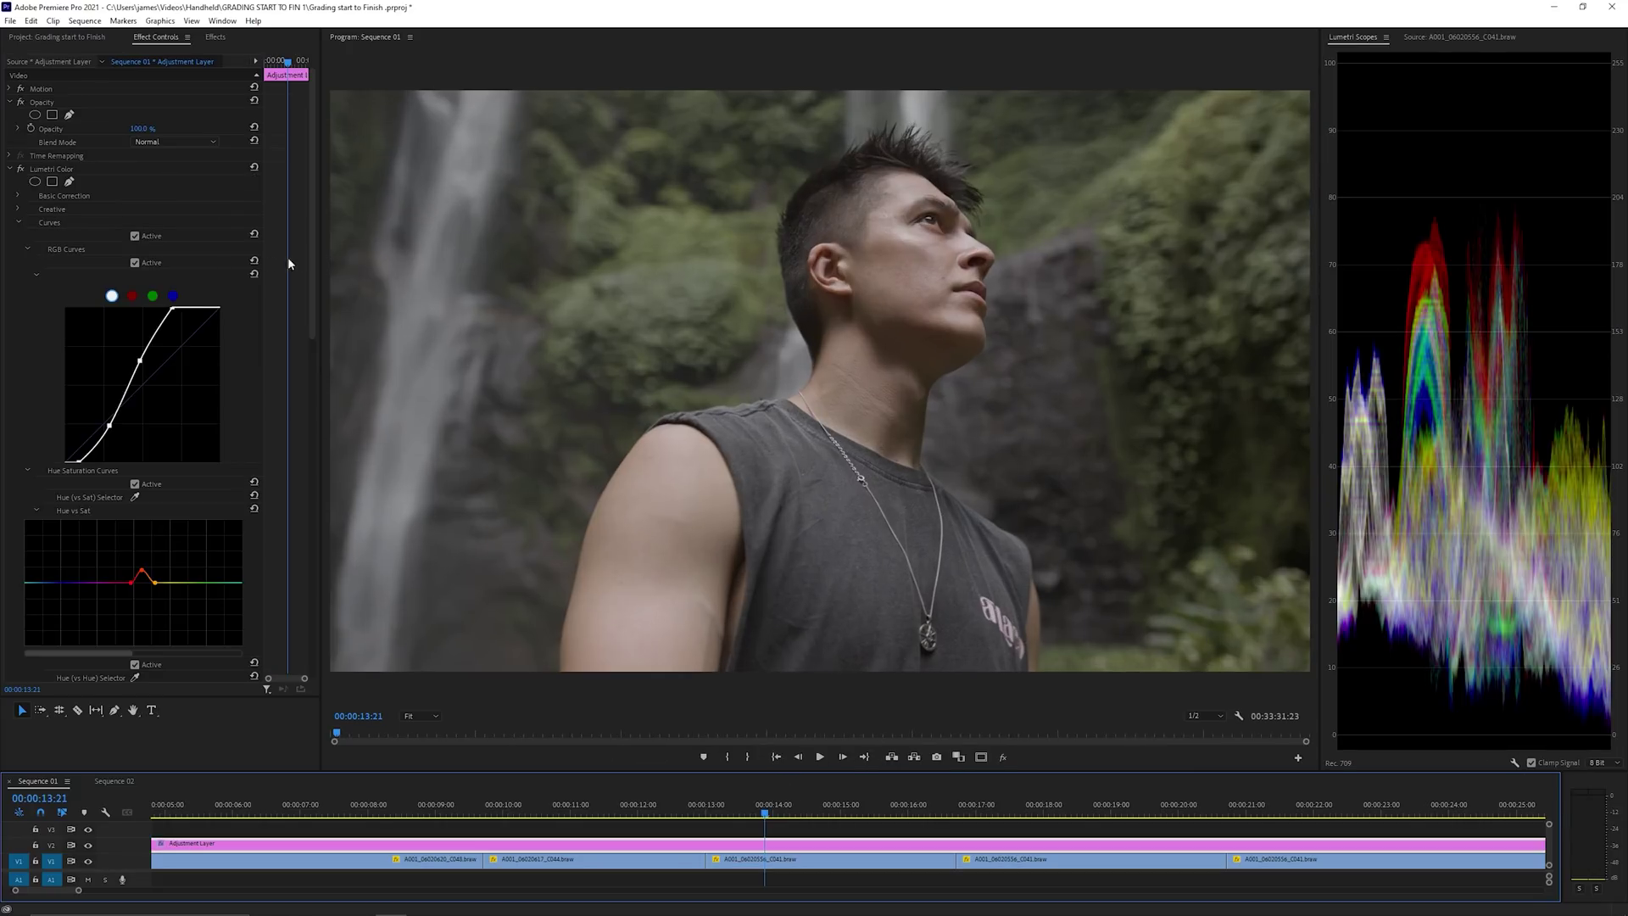
{"action": "left_click_drag", "start_coordinate": [310, 257], "coordinate": [316, 353]}
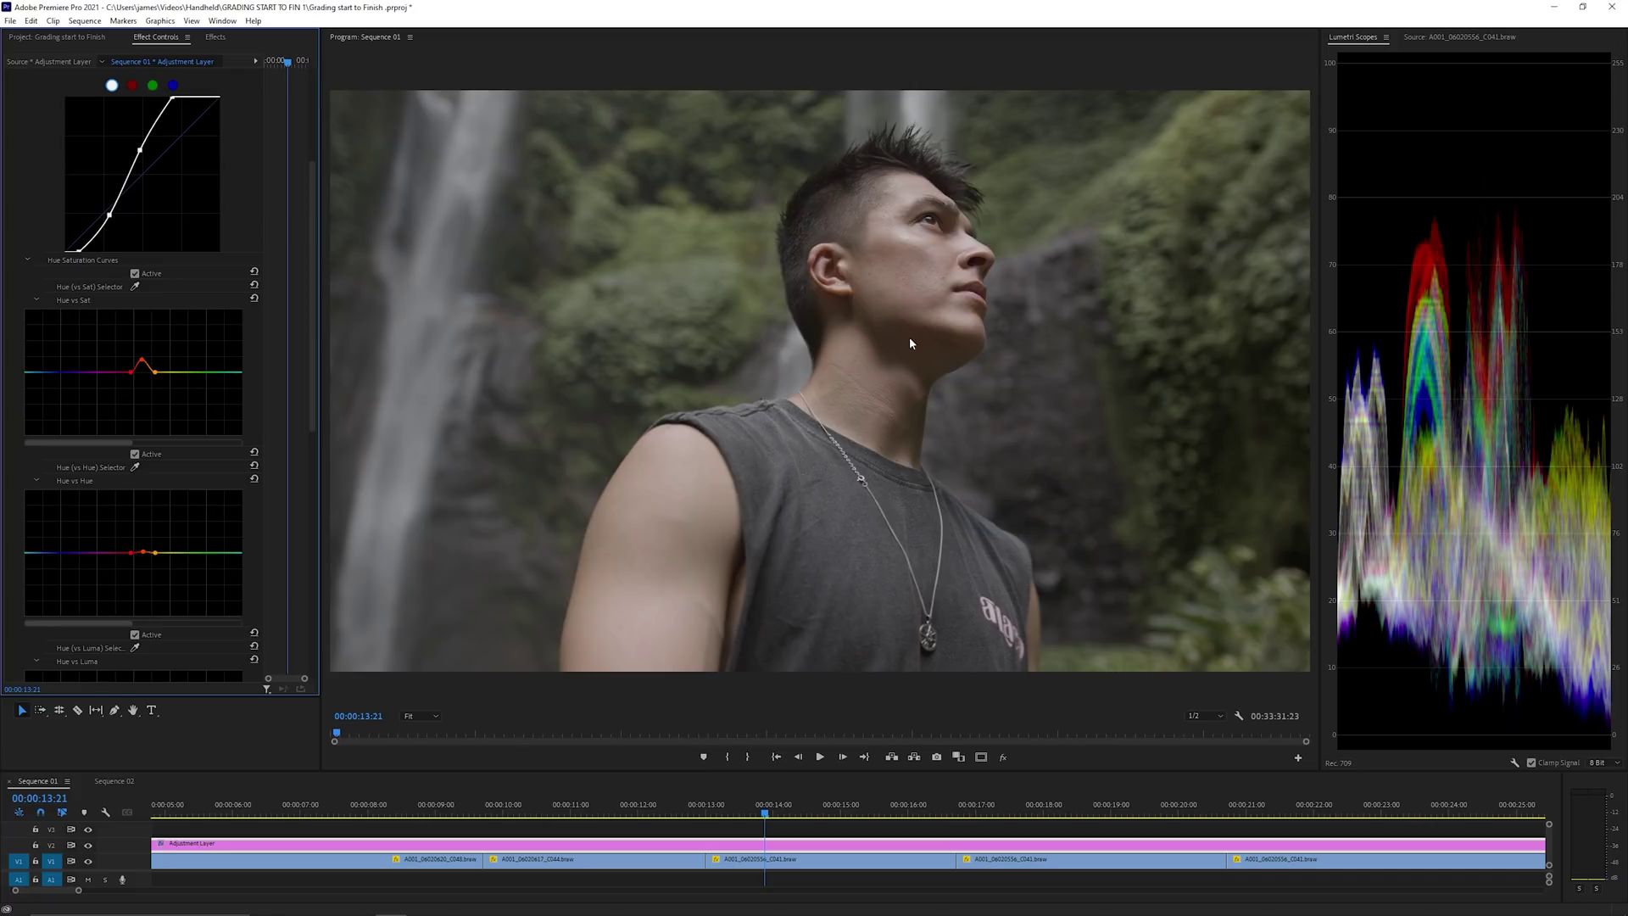
{"action": "left_click", "coordinate": [185, 373]}
{"action": "left_click_drag", "start_coordinate": [186, 375], "coordinate": [198, 412]}
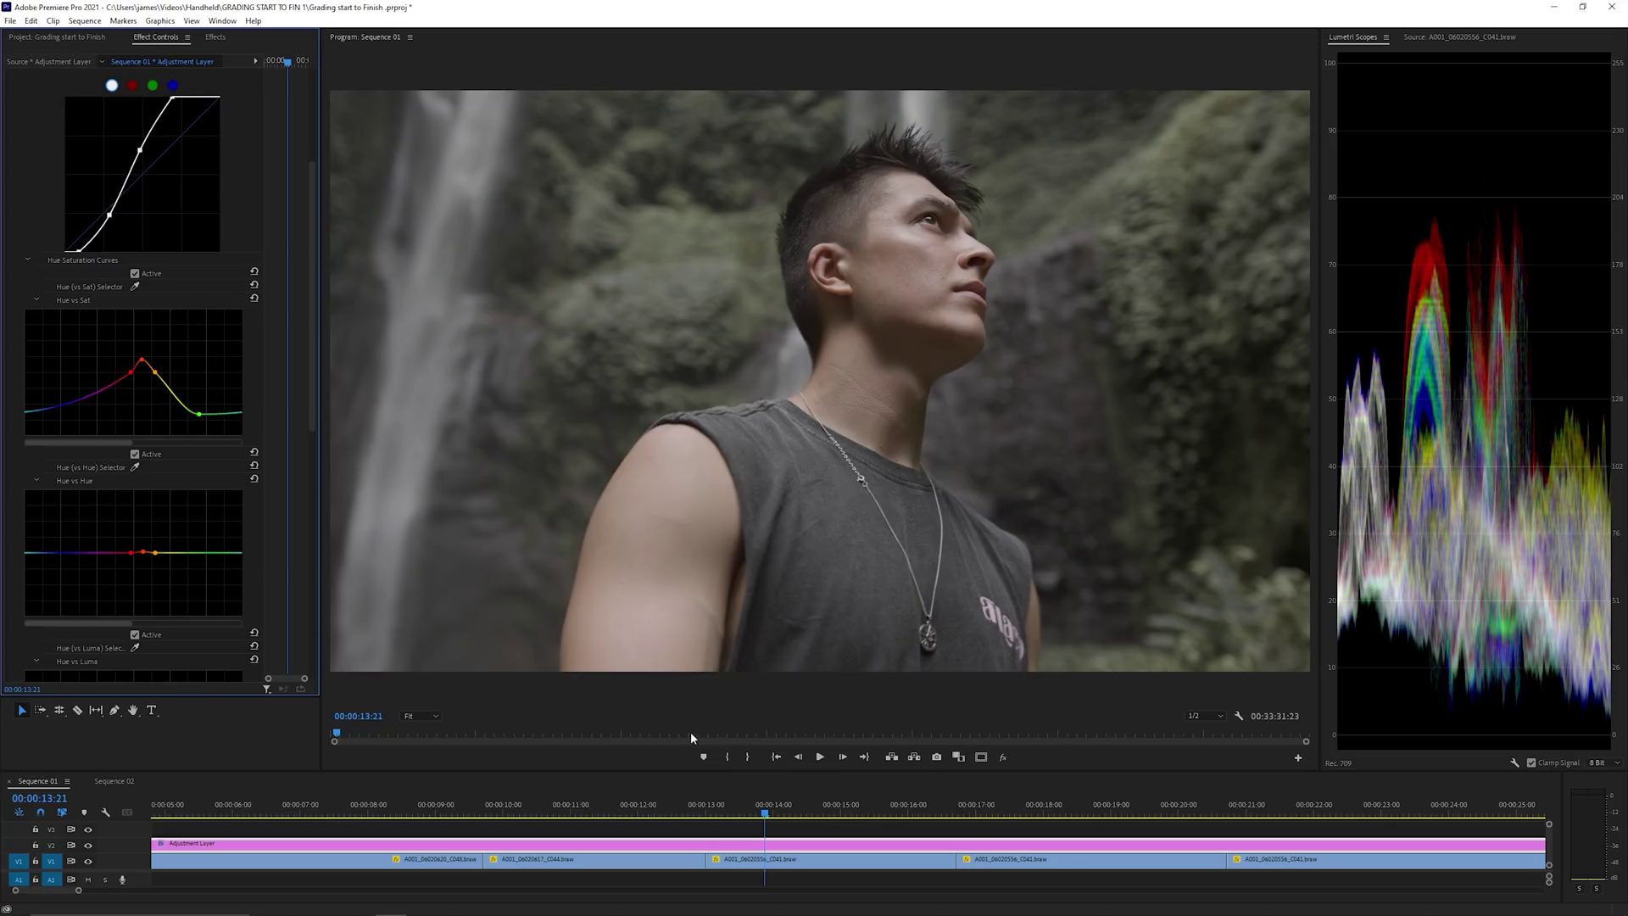
{"action": "left_click_drag", "start_coordinate": [771, 818], "coordinate": [723, 814]}
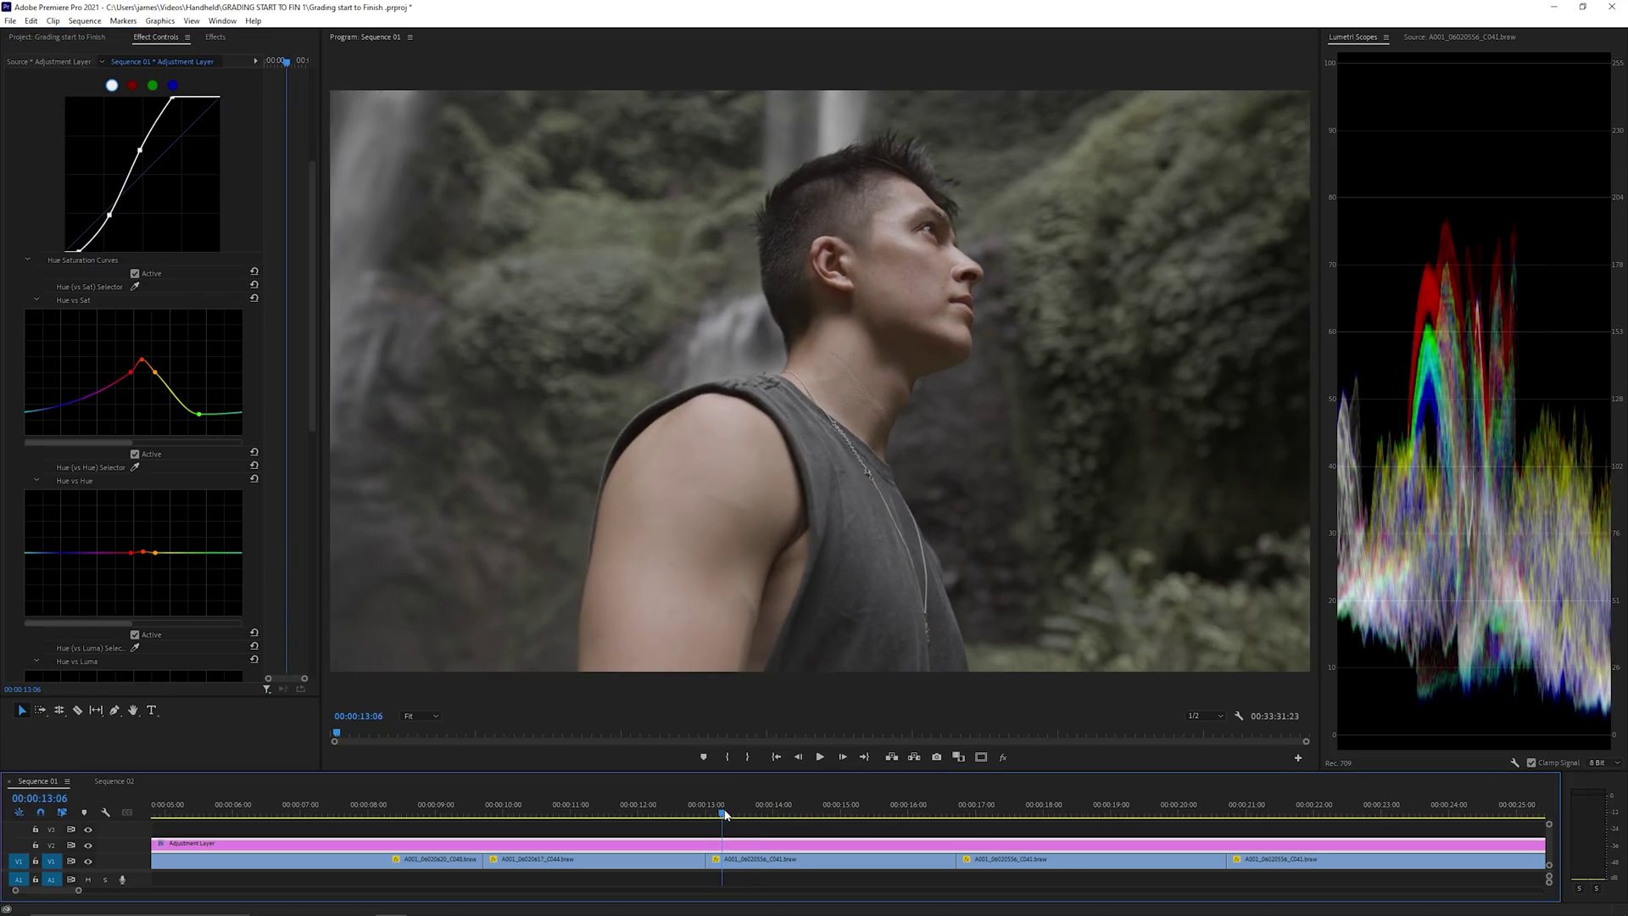
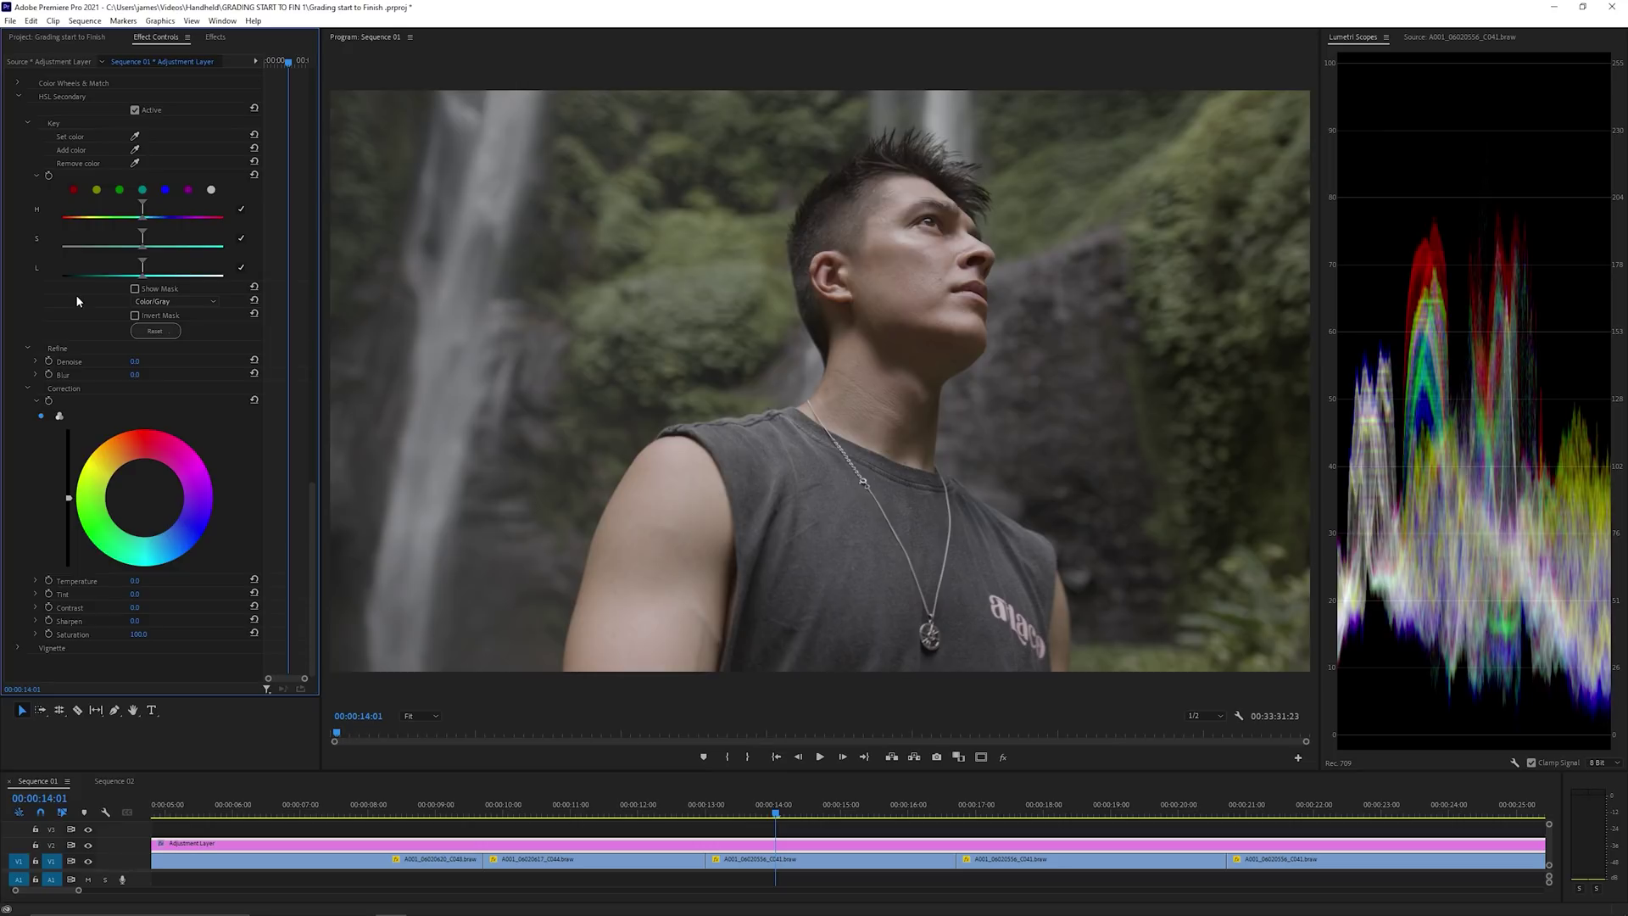
Step: Set the HSL Secondary key color from the skin on the man's cheek and show the Color/Gray mask
{"action": "left_click", "coordinate": [135, 136]}
{"action": "left_click", "coordinate": [928, 278]}
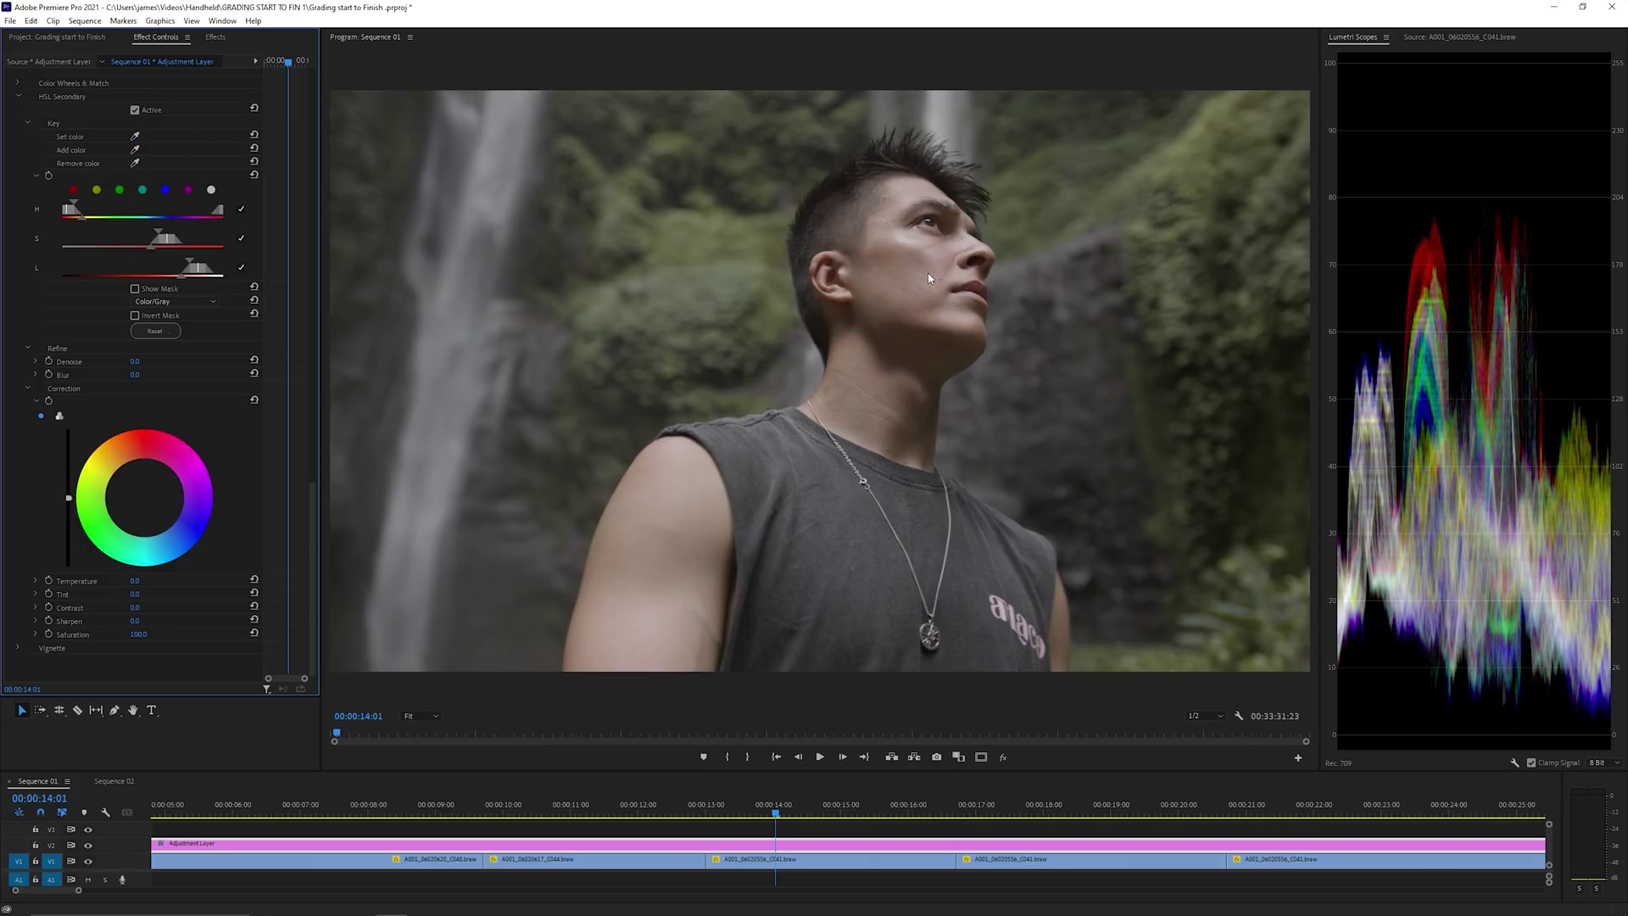
{"action": "left_click", "coordinate": [140, 289]}
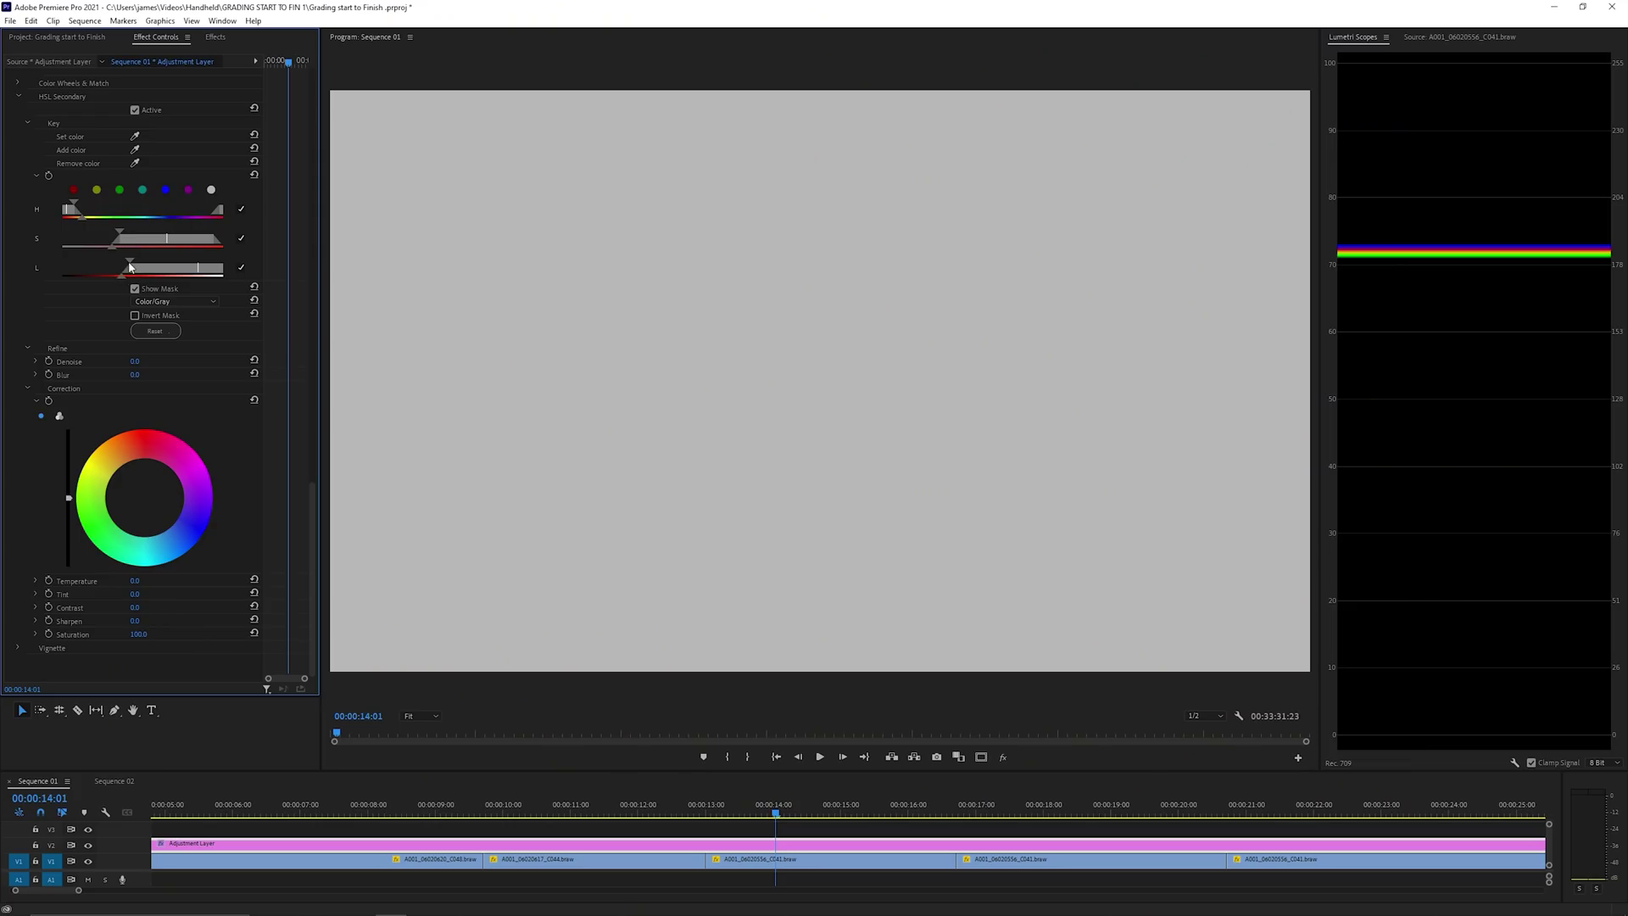
Step: Widen the key's saturation and luminance ranges and adjust its hue range to isolate the skin, checking the frame at 00:00:15:03
{"action": "mouse_move", "coordinate": [129, 267]}
{"action": "left_mouse_down"}
{"action": "mouse_move", "coordinate": [79, 268]}
{"action": "mouse_move", "coordinate": [100, 239]}
{"action": "mouse_move", "coordinate": [131, 248]}
{"action": "left_mouse_up"}
{"action": "left_click_drag", "start_coordinate": [781, 812], "coordinate": [848, 813]}
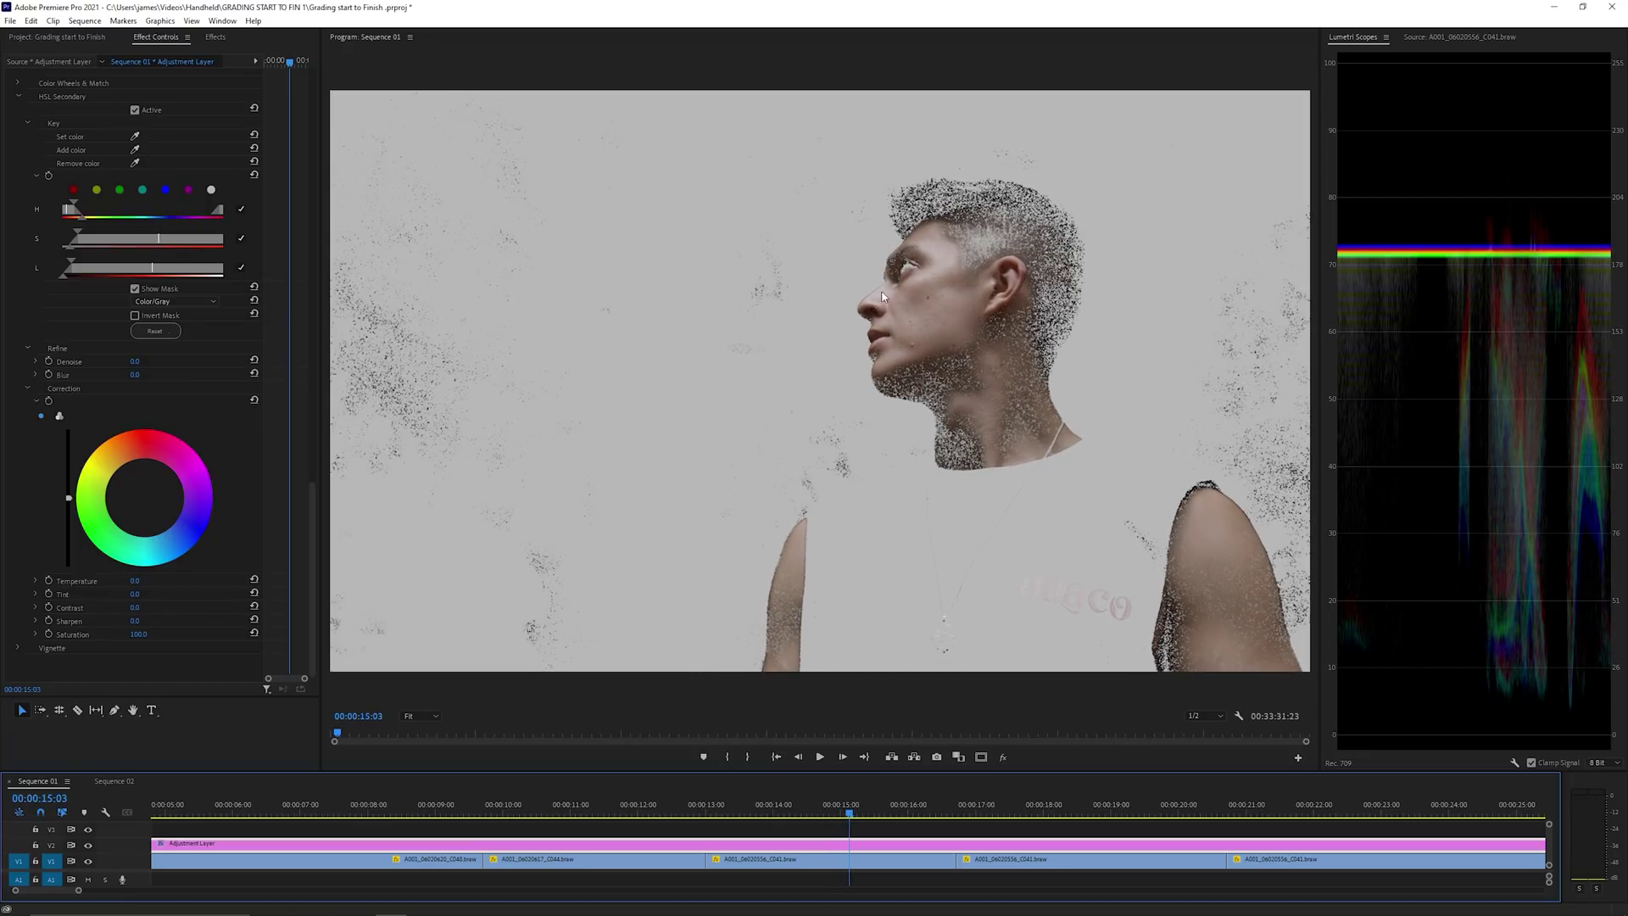
{"action": "left_click", "coordinate": [72, 245]}
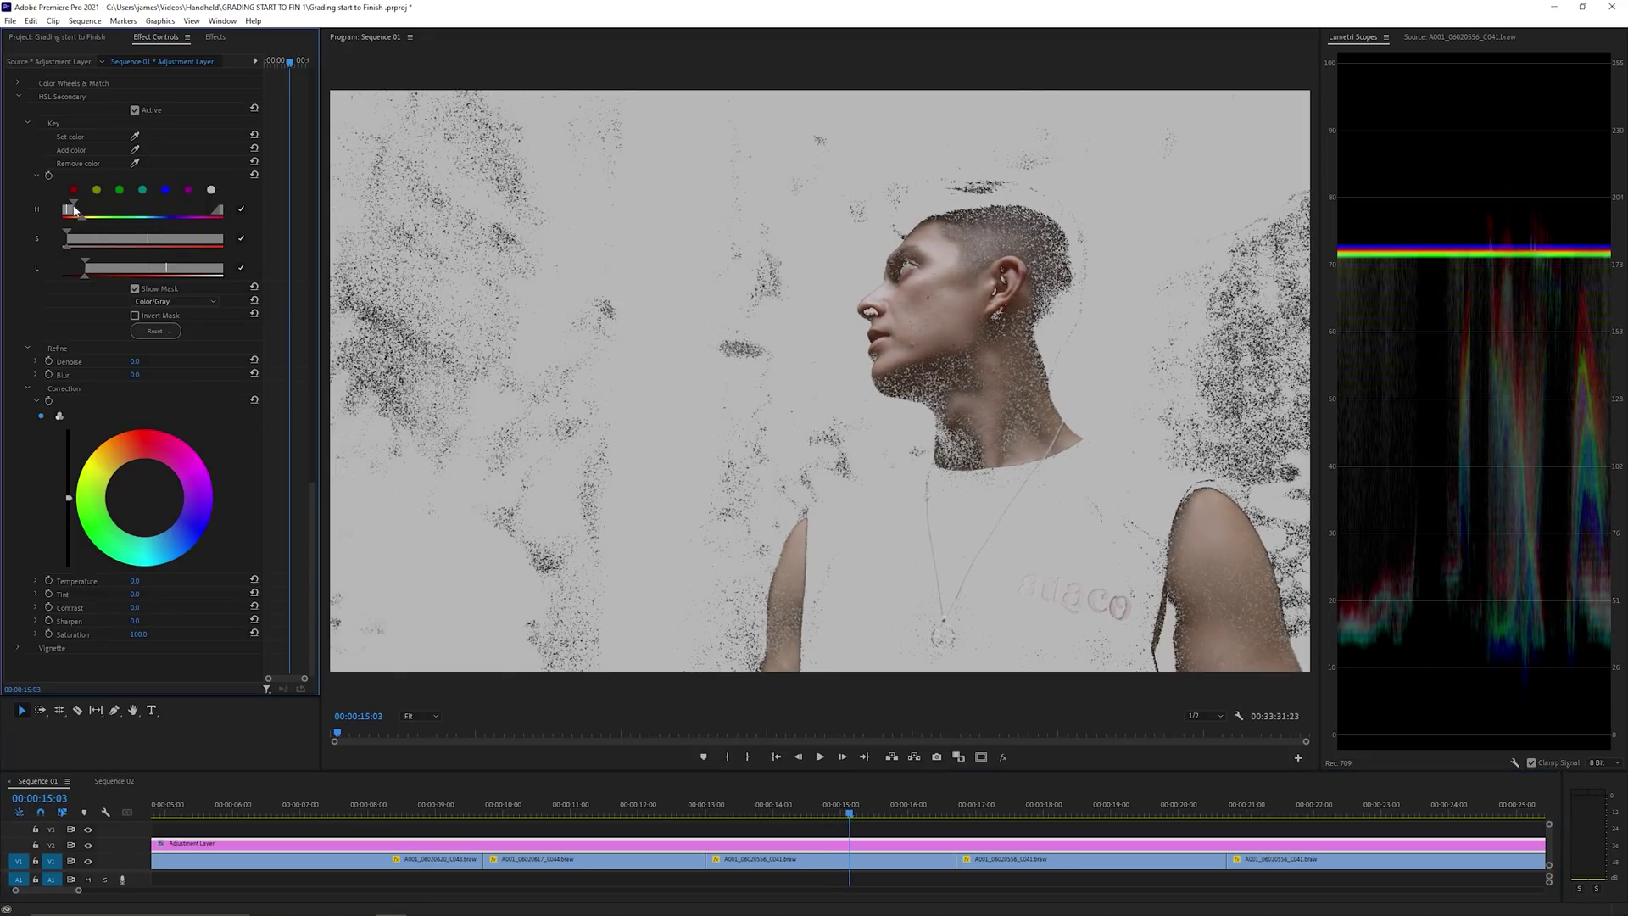
{"action": "left_click_drag", "start_coordinate": [73, 209], "coordinate": [136, 268]}
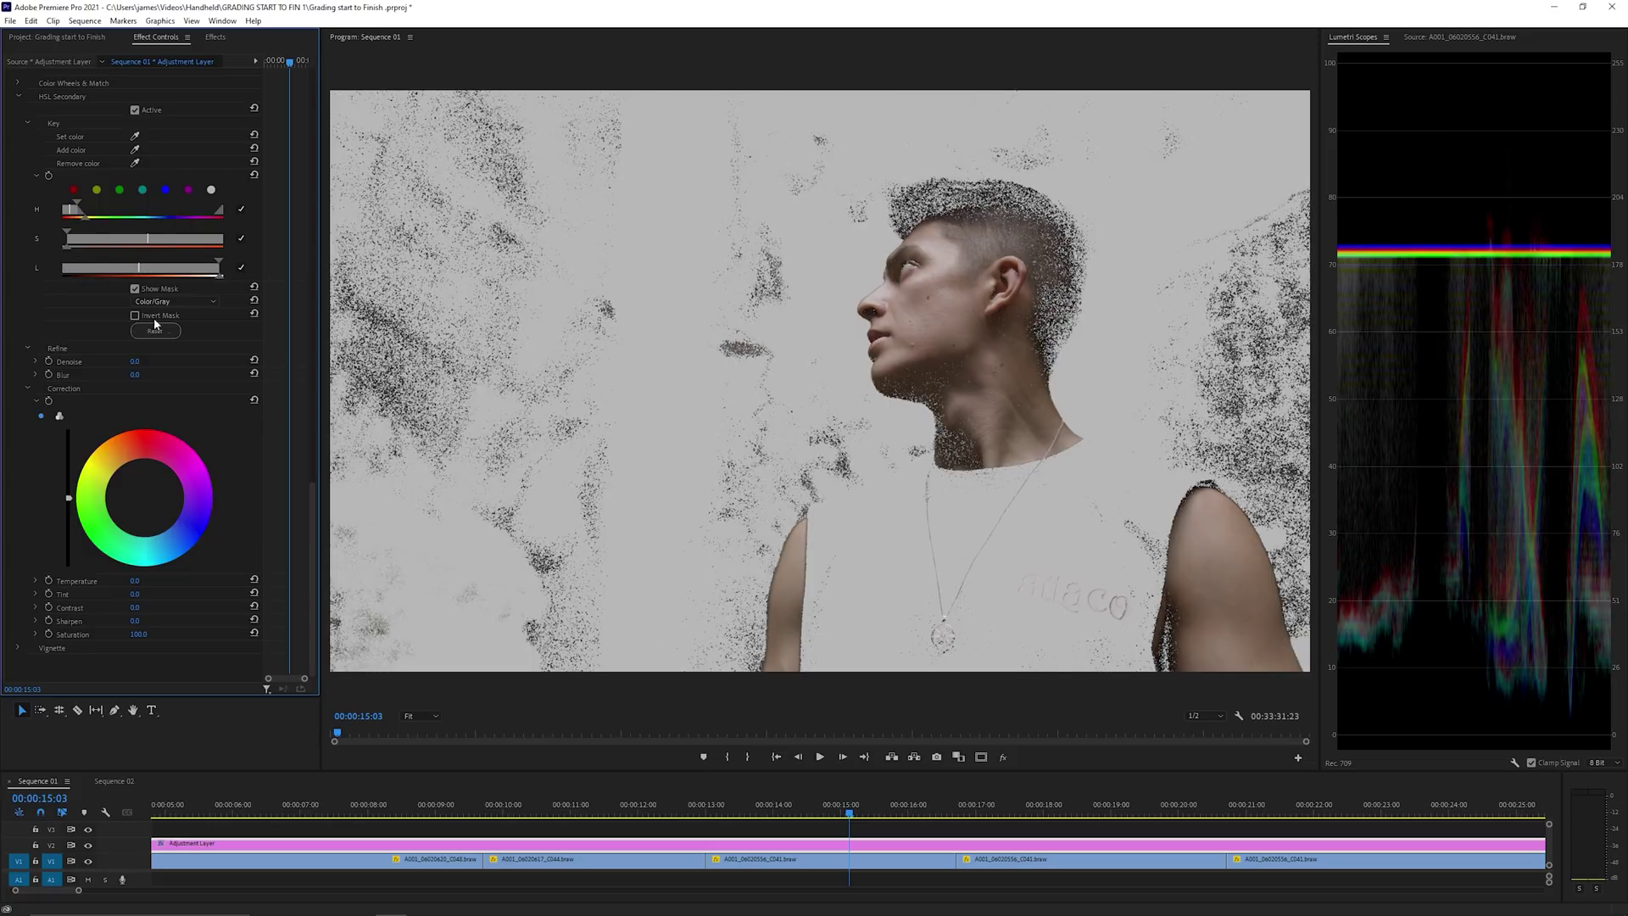
Step: Set the key's Blur to 22 and switch the HSL Secondary correction to separate shadows, midtones and highlights wheels
{"action": "left_click_drag", "start_coordinate": [138, 382], "coordinate": [170, 383]}
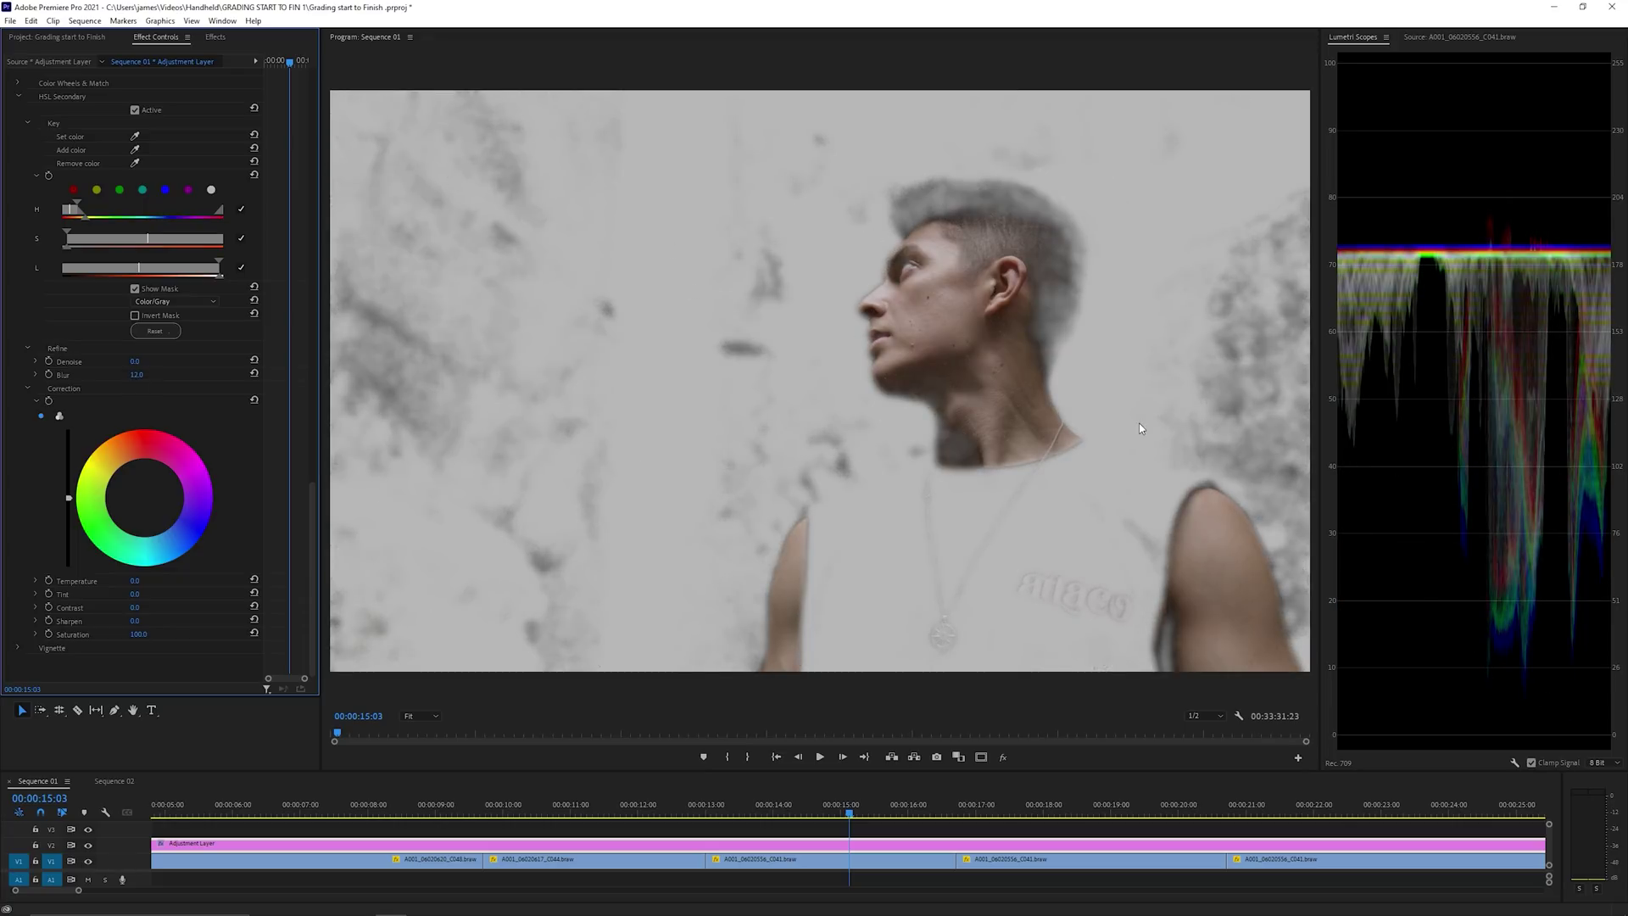
{"action": "left_click_drag", "start_coordinate": [140, 379], "coordinate": [169, 376]}
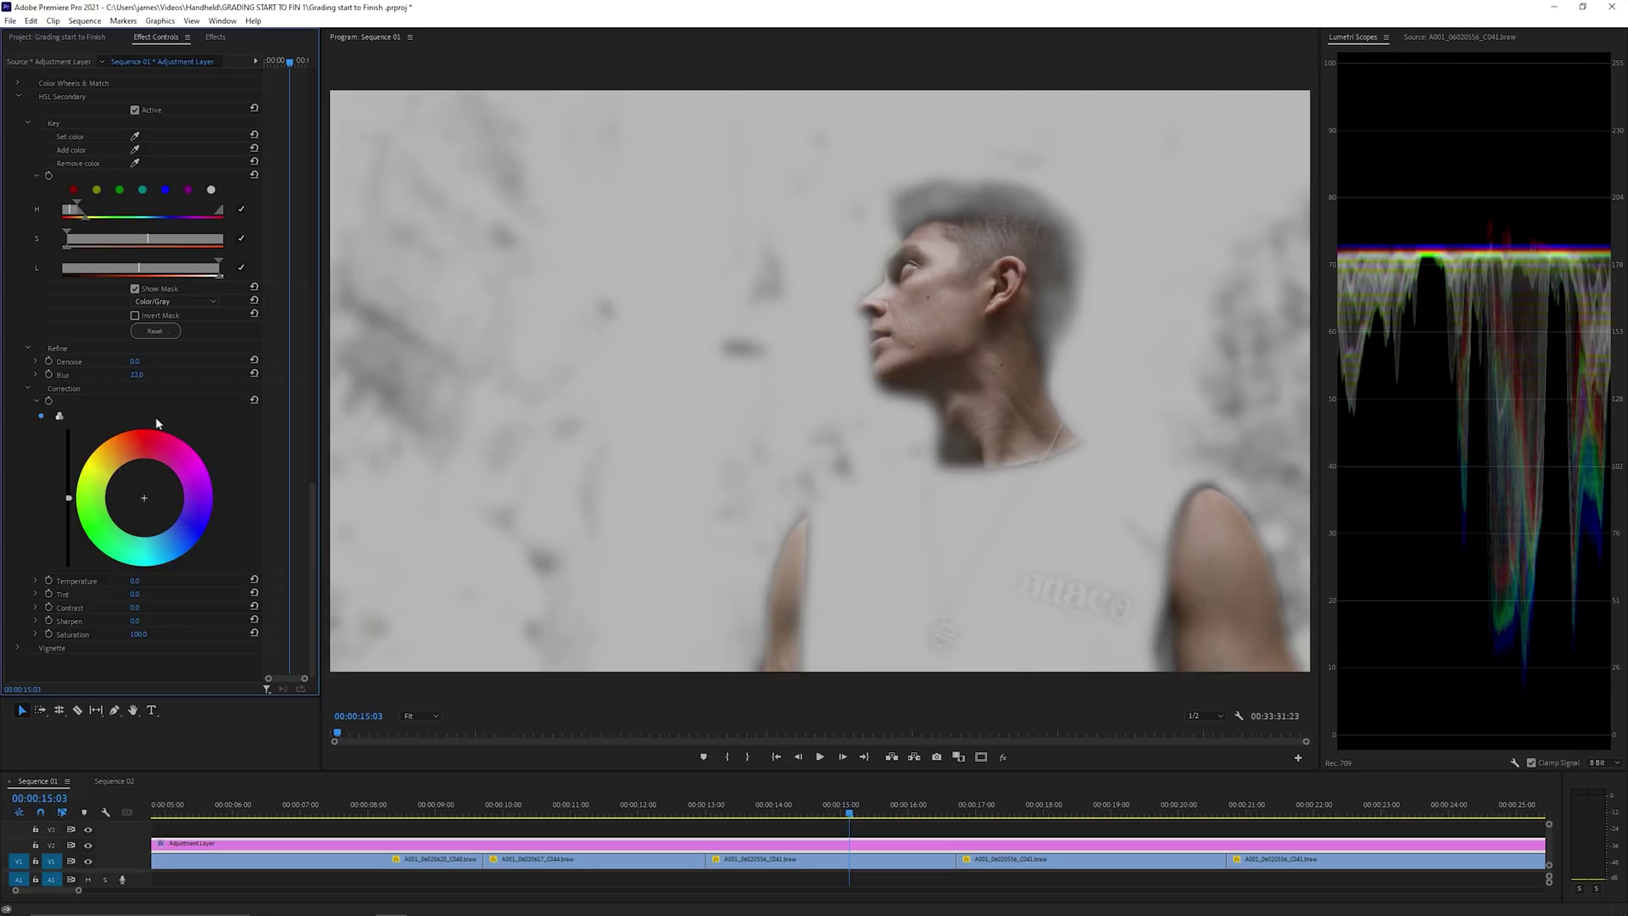
{"action": "left_click", "coordinate": [60, 415]}
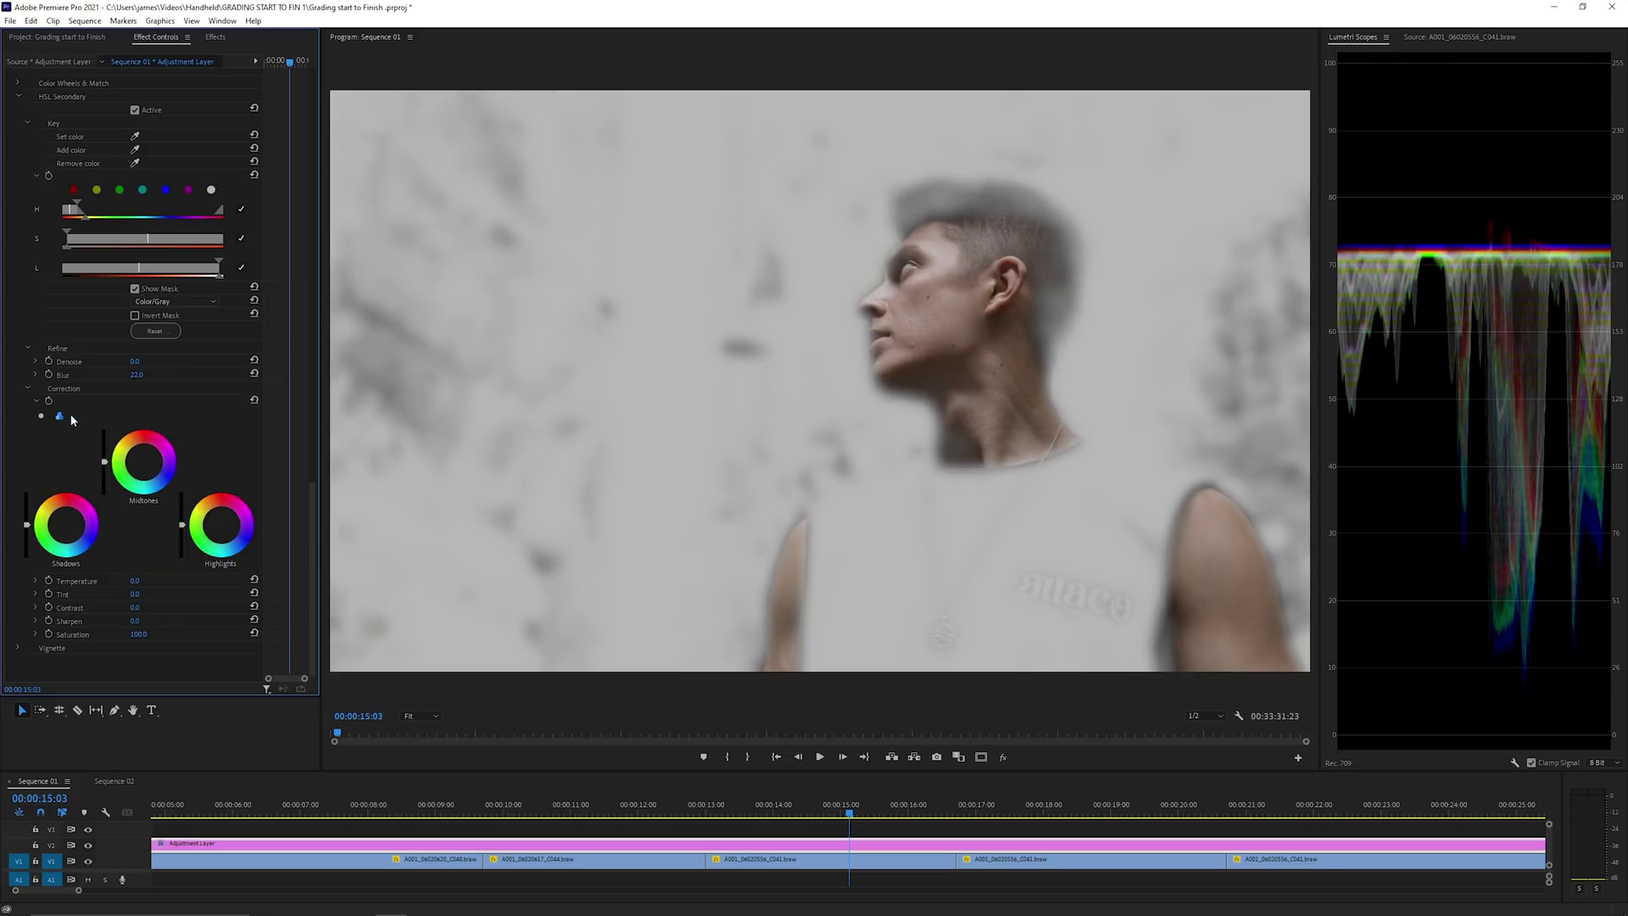
{"action": "mouse_move", "coordinate": [67, 529]}
{"action": "left_mouse_down"}
{"action": "mouse_move", "coordinate": [53, 540]}
{"action": "mouse_move", "coordinate": [68, 498]}
{"action": "left_mouse_up"}
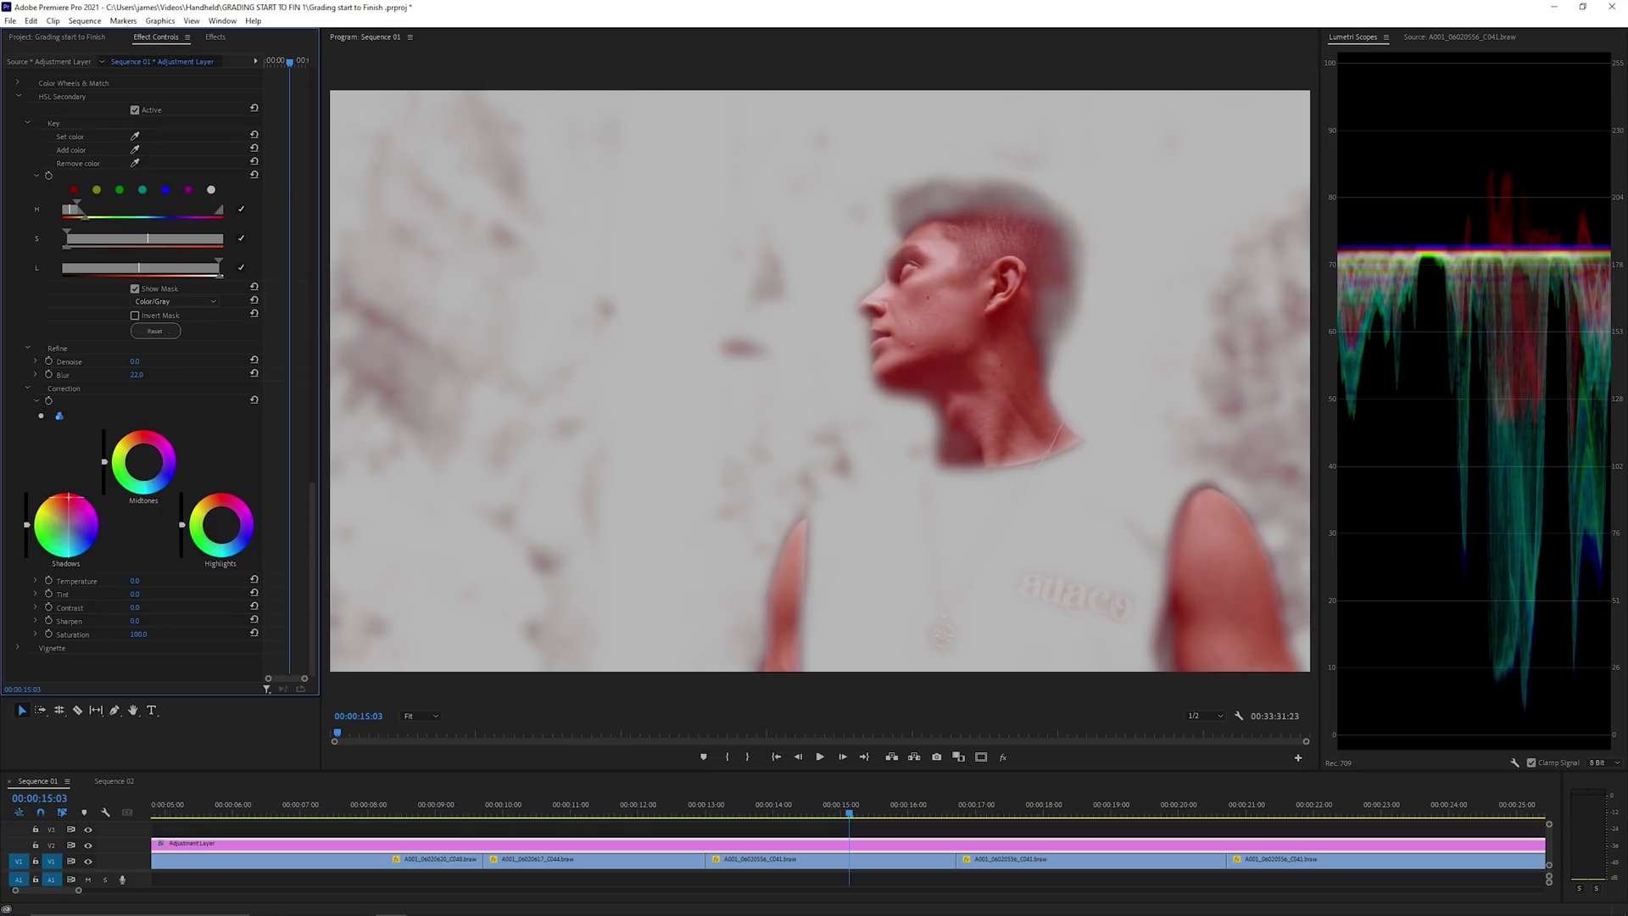
{"action": "left_click_drag", "start_coordinate": [68, 497], "coordinate": [73, 555]}
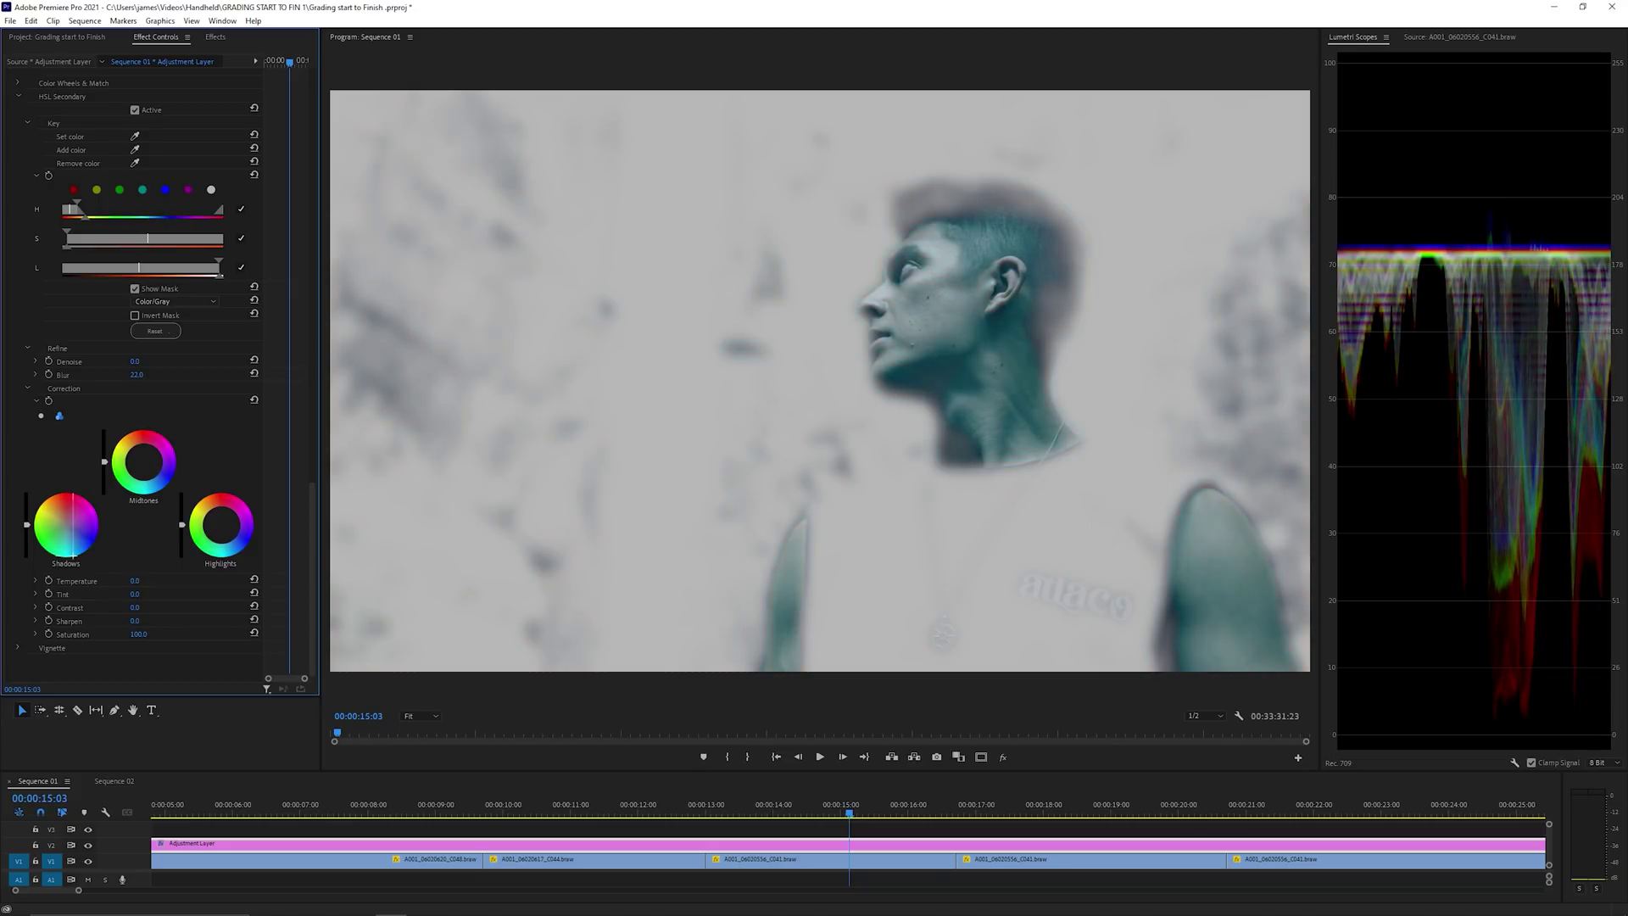
{"action": "double_click", "coordinate": [69, 529]}
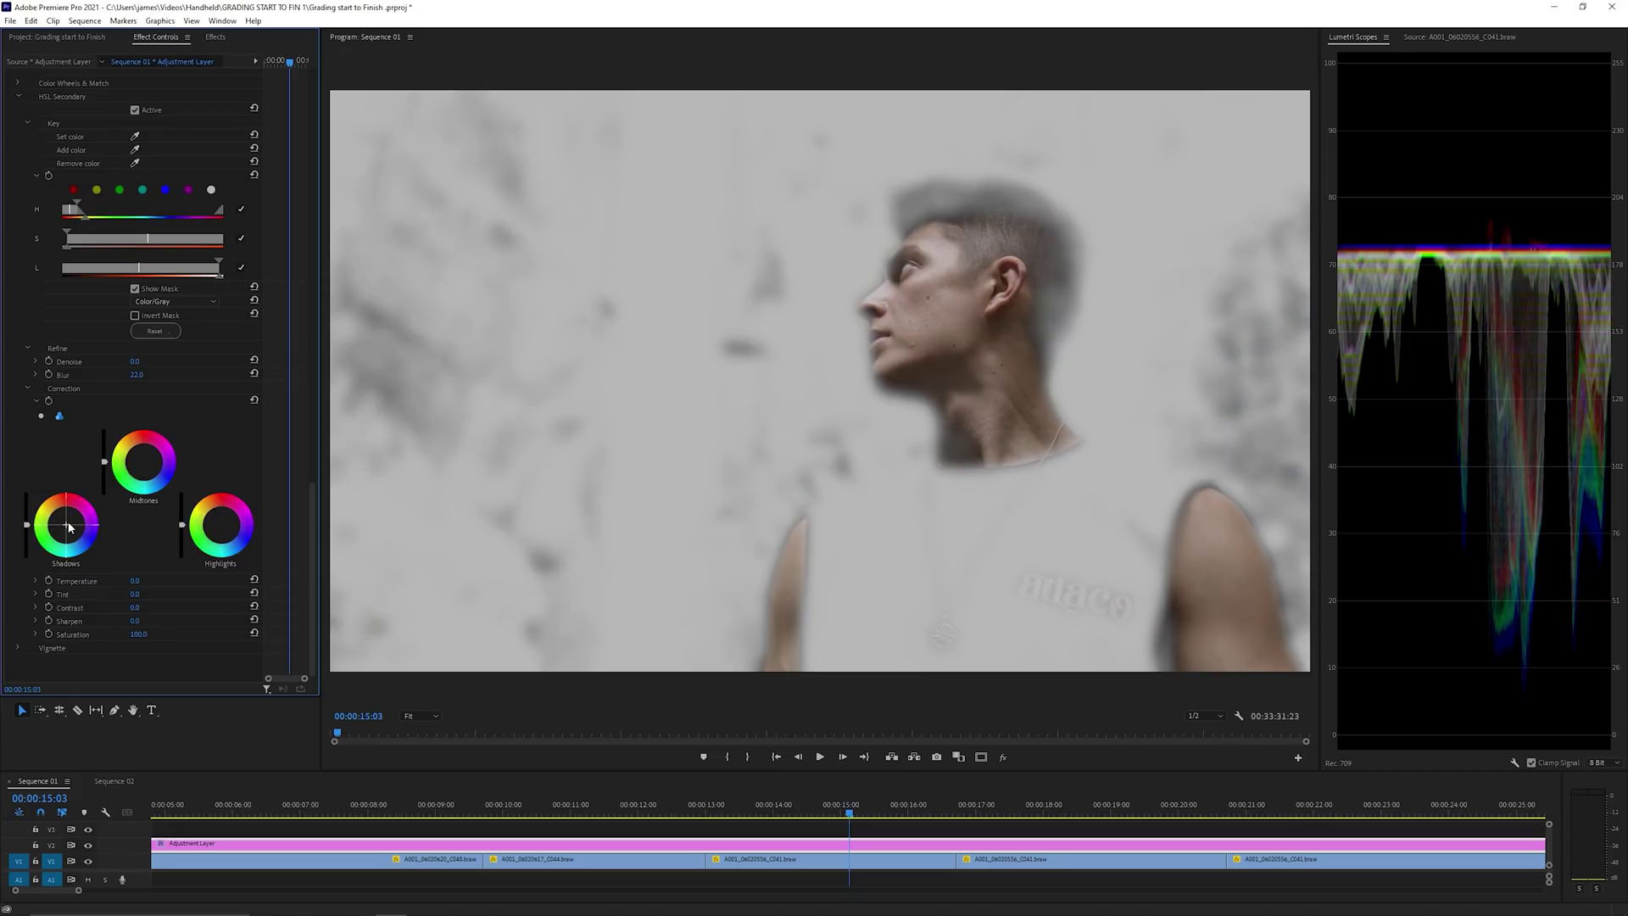
Step: Invert the HSL Secondary mask to target everything except the skin, check it around 00:00:15:05, and hide the mask overlay
{"action": "left_click", "coordinate": [135, 316]}
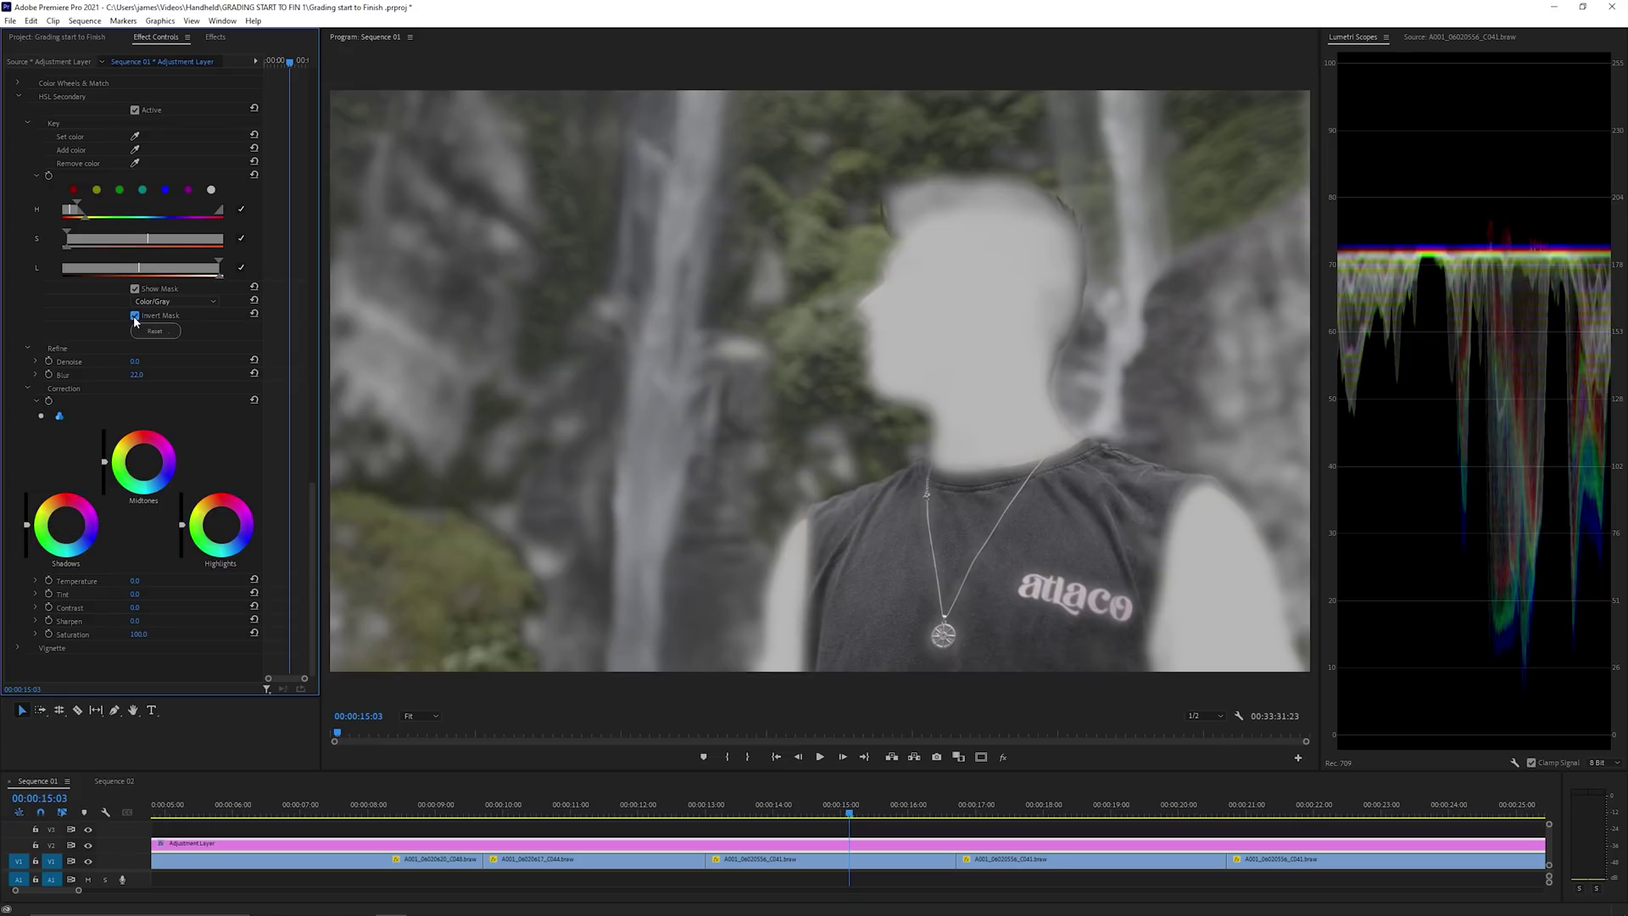
{"action": "left_click", "coordinate": [136, 289]}
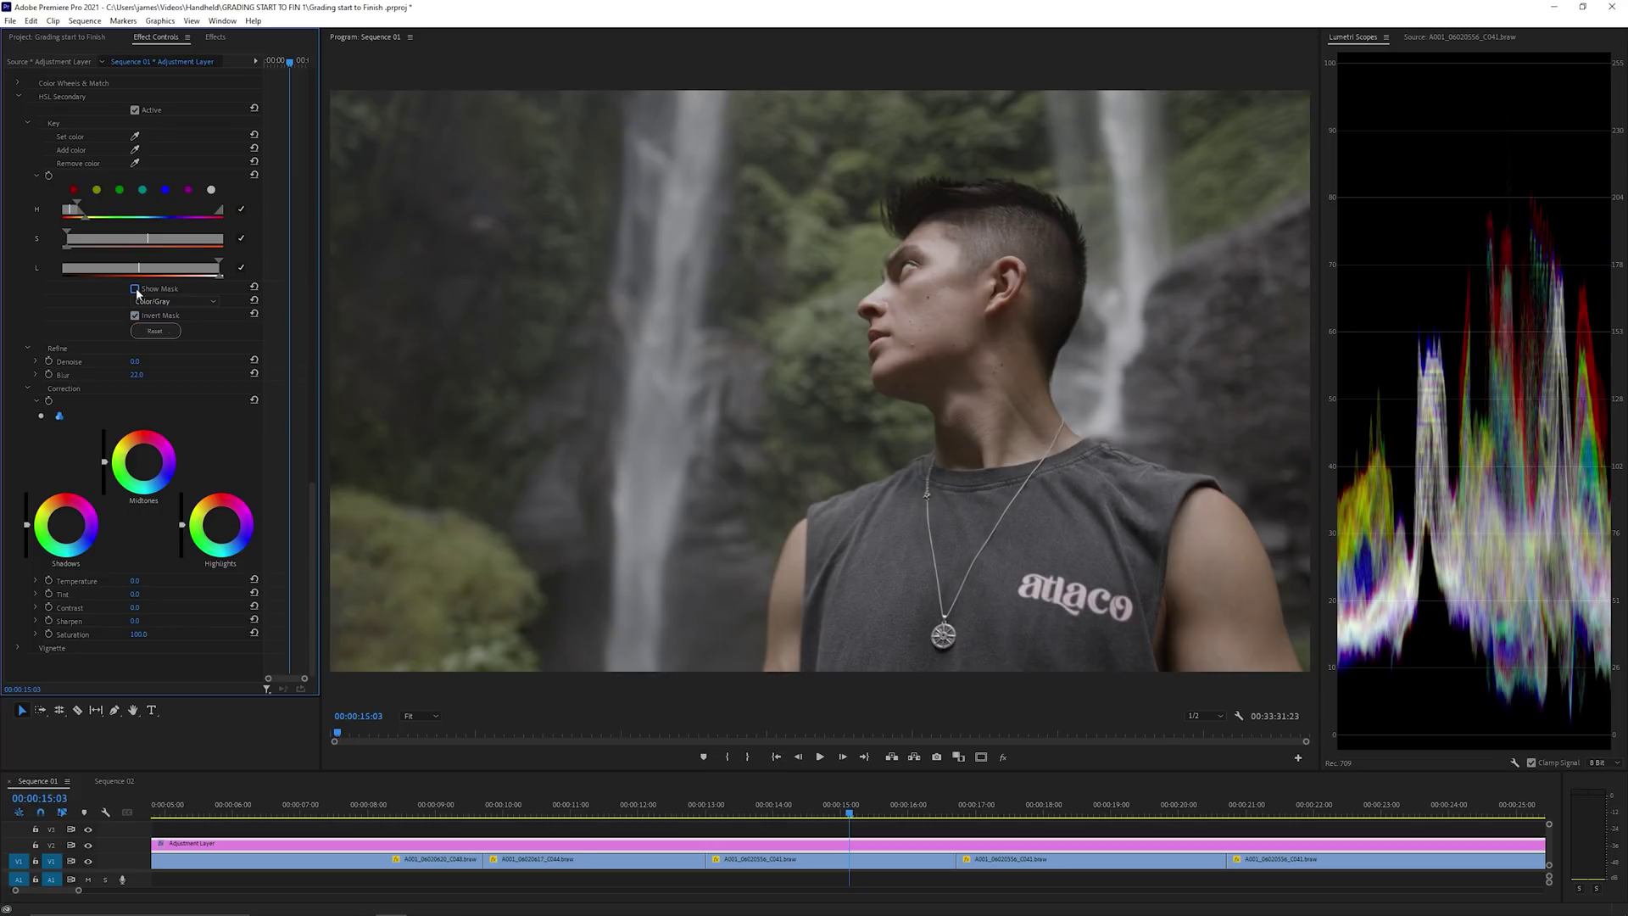
{"action": "left_click", "coordinate": [136, 289]}
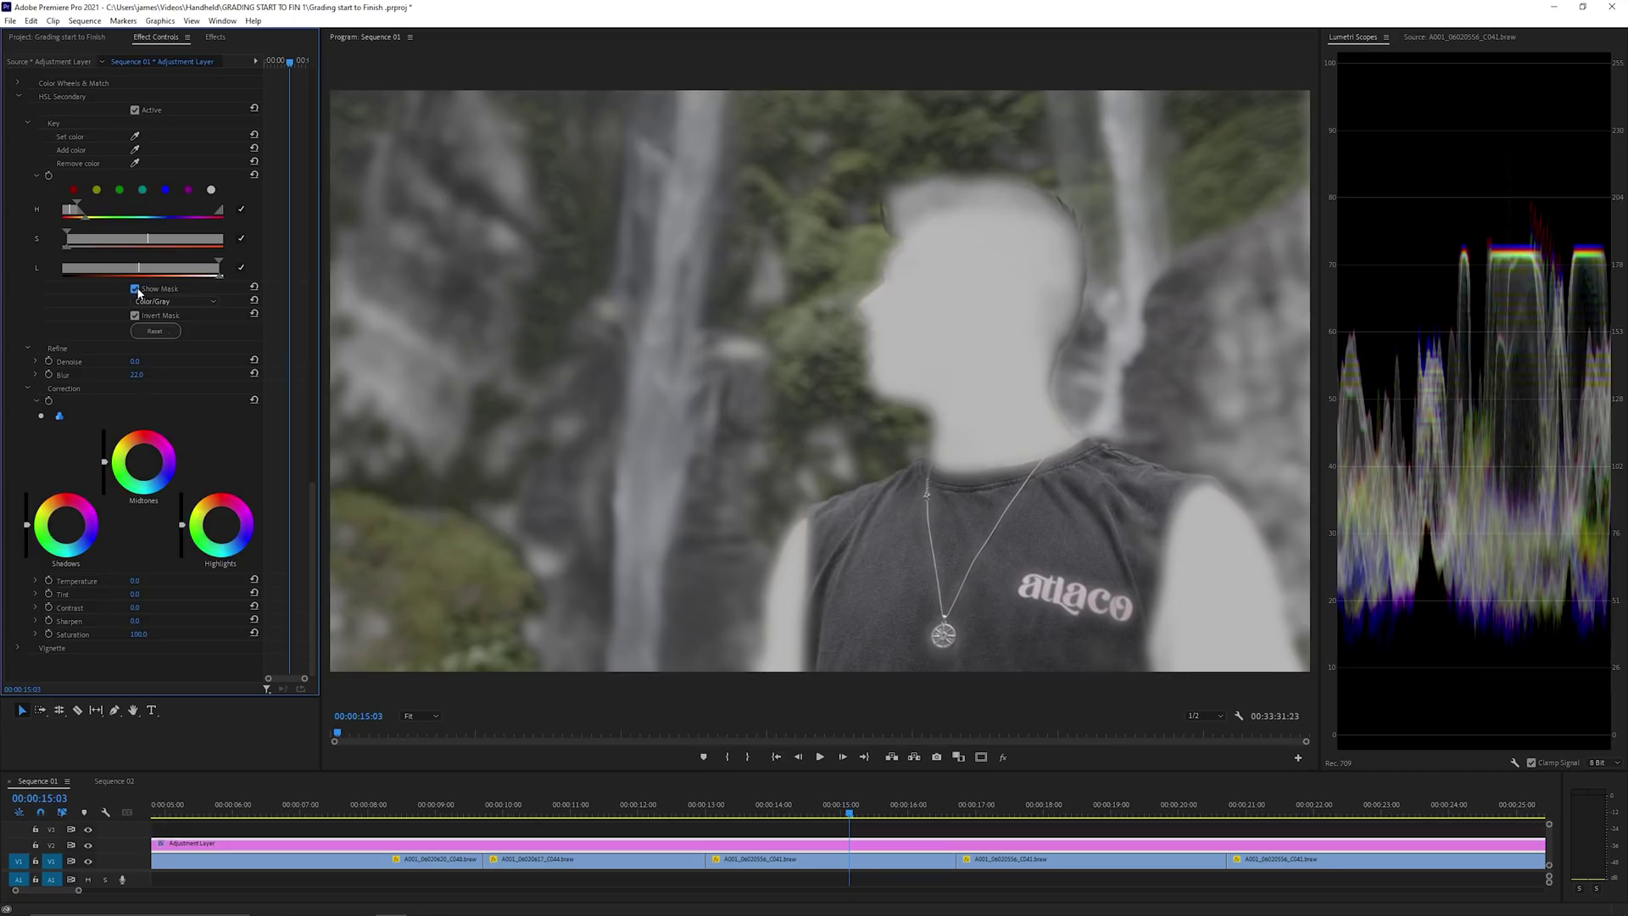
{"action": "mouse_move", "coordinate": [848, 805]}
{"action": "left_mouse_down"}
{"action": "mouse_move", "coordinate": [763, 800]}
{"action": "mouse_move", "coordinate": [858, 790]}
{"action": "left_mouse_up"}
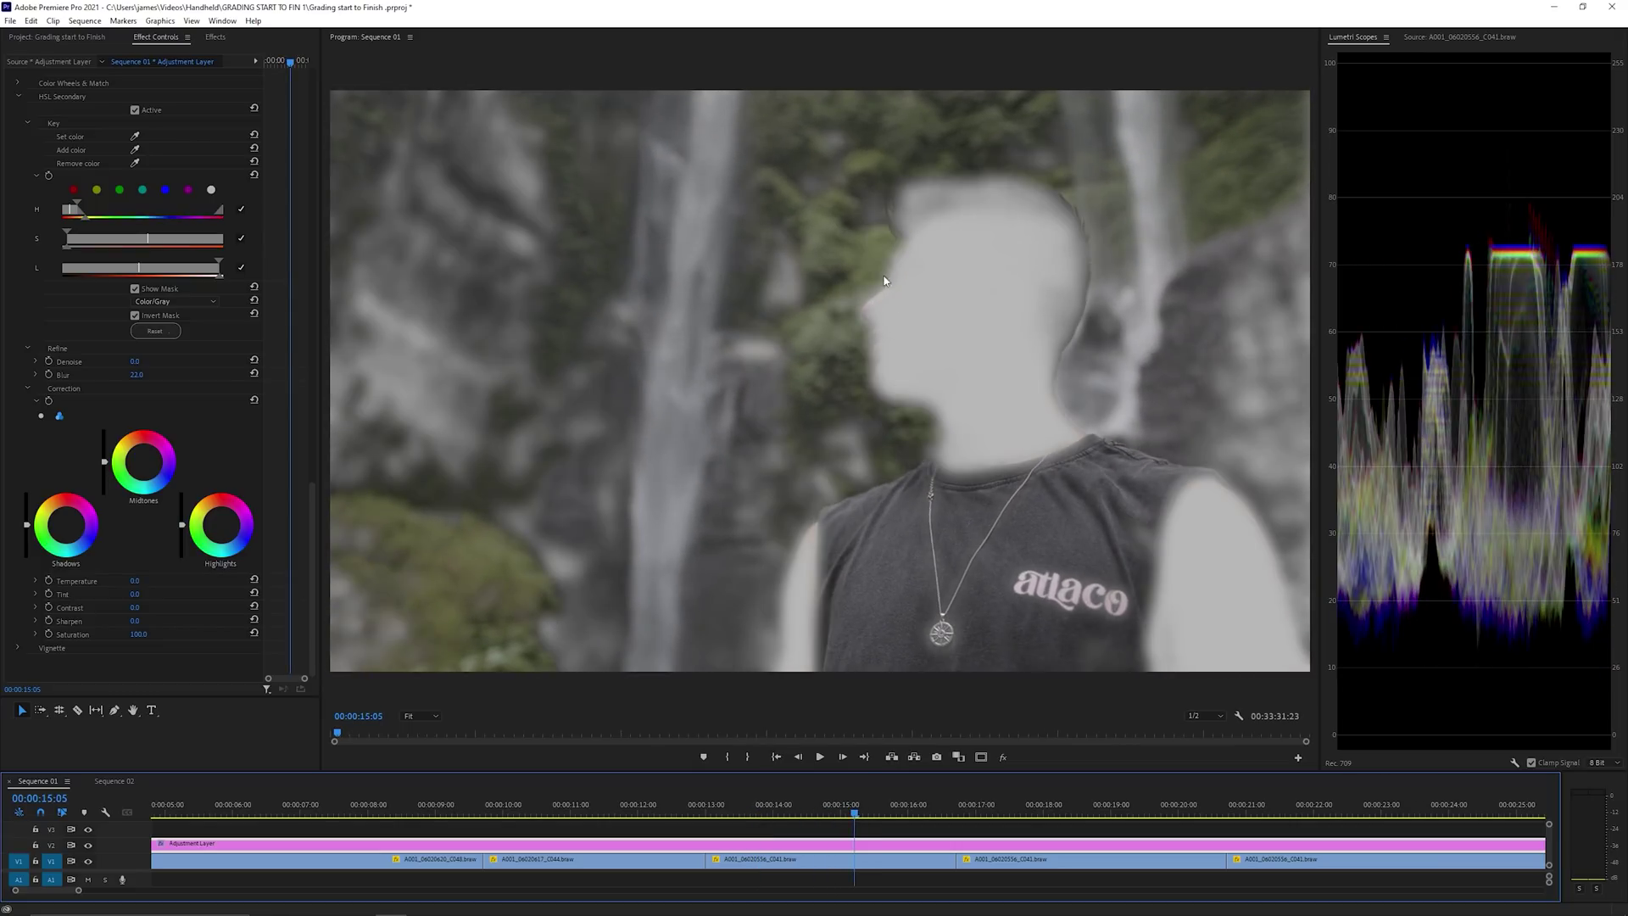
{"action": "left_click", "coordinate": [135, 289]}
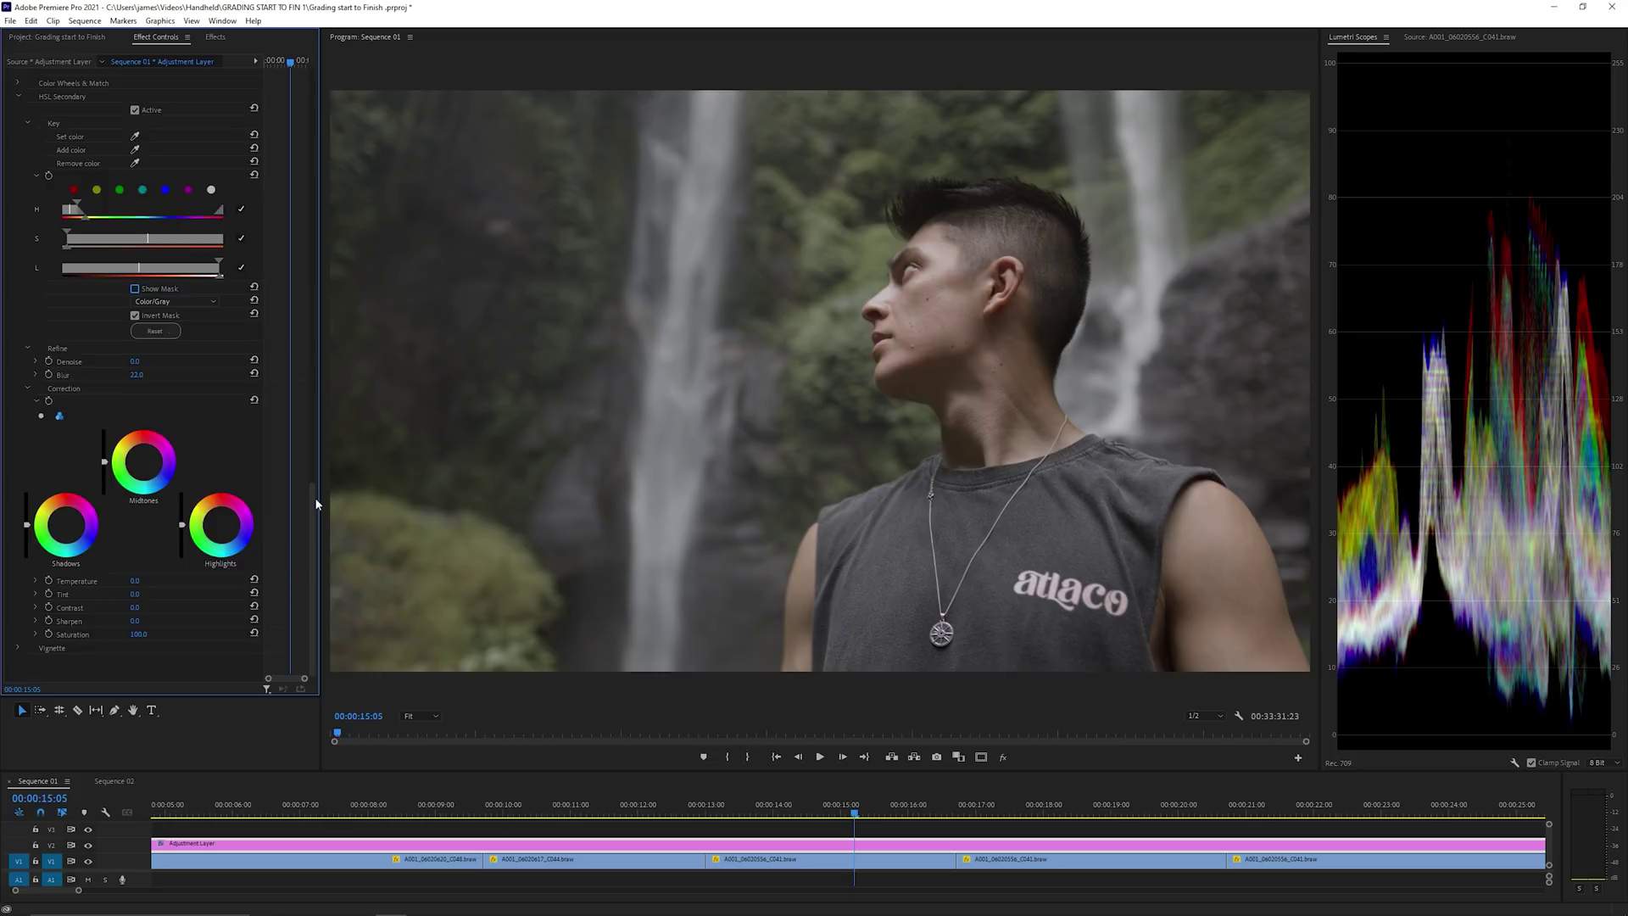
Step: Widen the Effect Controls area and narrow the Lumetri Scopes area
{"action": "scroll", "coordinate": [313, 497], "scroll_direction": "up", "scroll_amount": 6}
{"action": "scroll", "coordinate": [311, 543], "scroll_direction": "down", "scroll_amount": 5}
{"action": "left_click_drag", "start_coordinate": [325, 541], "coordinate": [362, 541]}
{"action": "left_click_drag", "start_coordinate": [1325, 489], "coordinate": [1380, 486]}
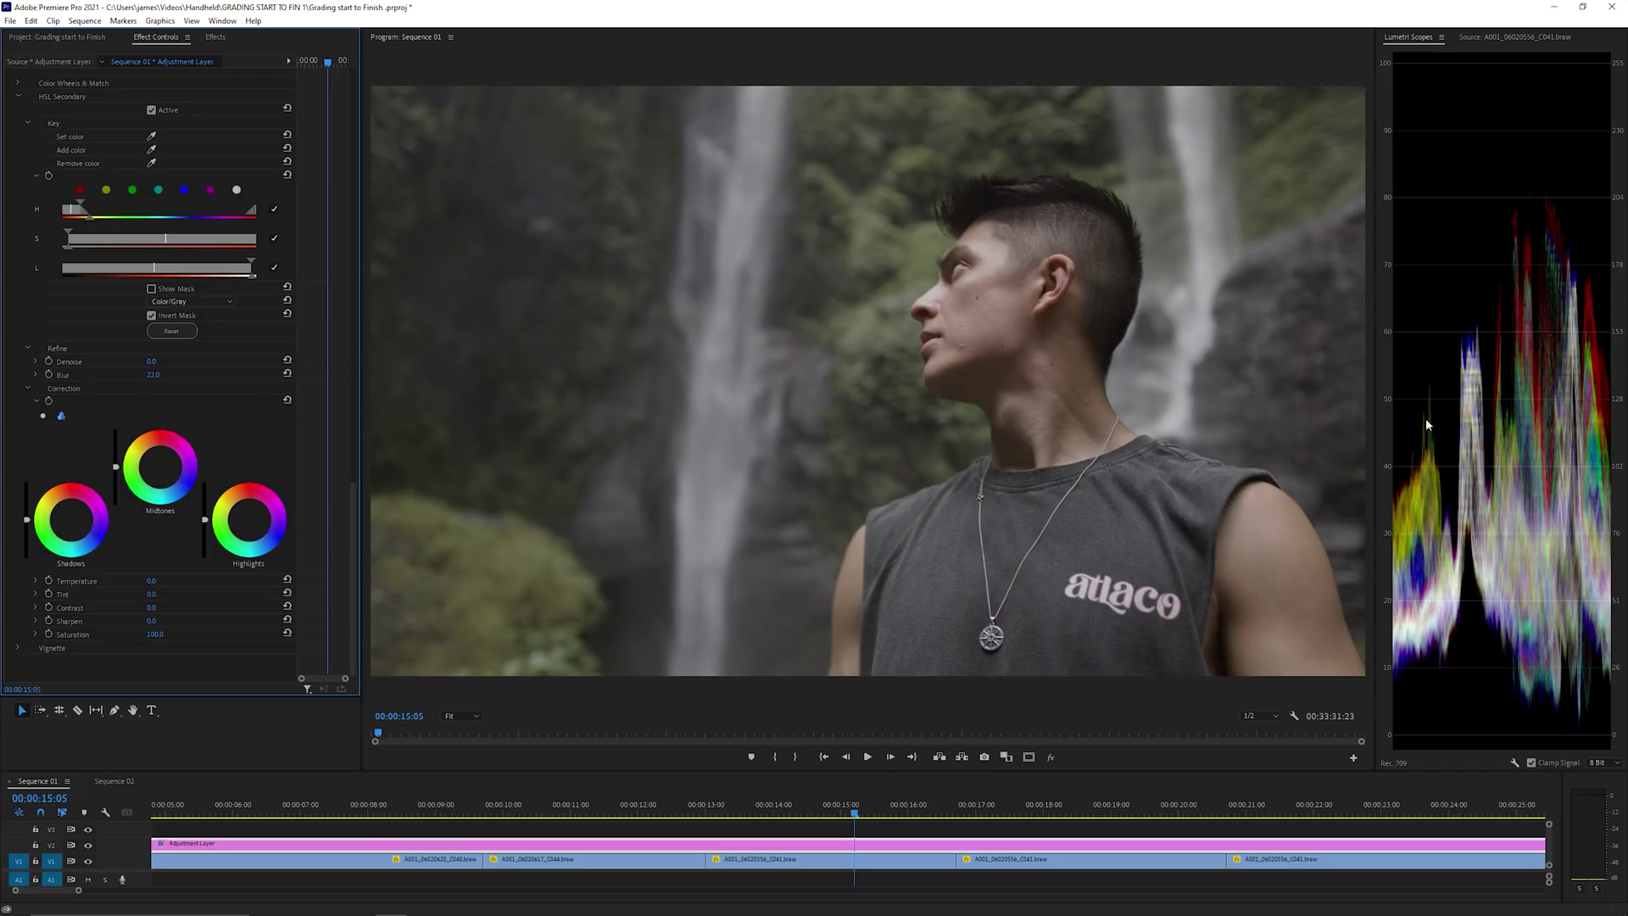
Step: Set the HSL Secondary correction's Contrast to 41 and compare the image with the correction off and on
{"action": "left_click_drag", "start_coordinate": [152, 608], "coordinate": [287, 609]}
{"action": "left_click", "coordinate": [288, 607]}
{"action": "left_click_drag", "start_coordinate": [152, 607], "coordinate": [178, 607]}
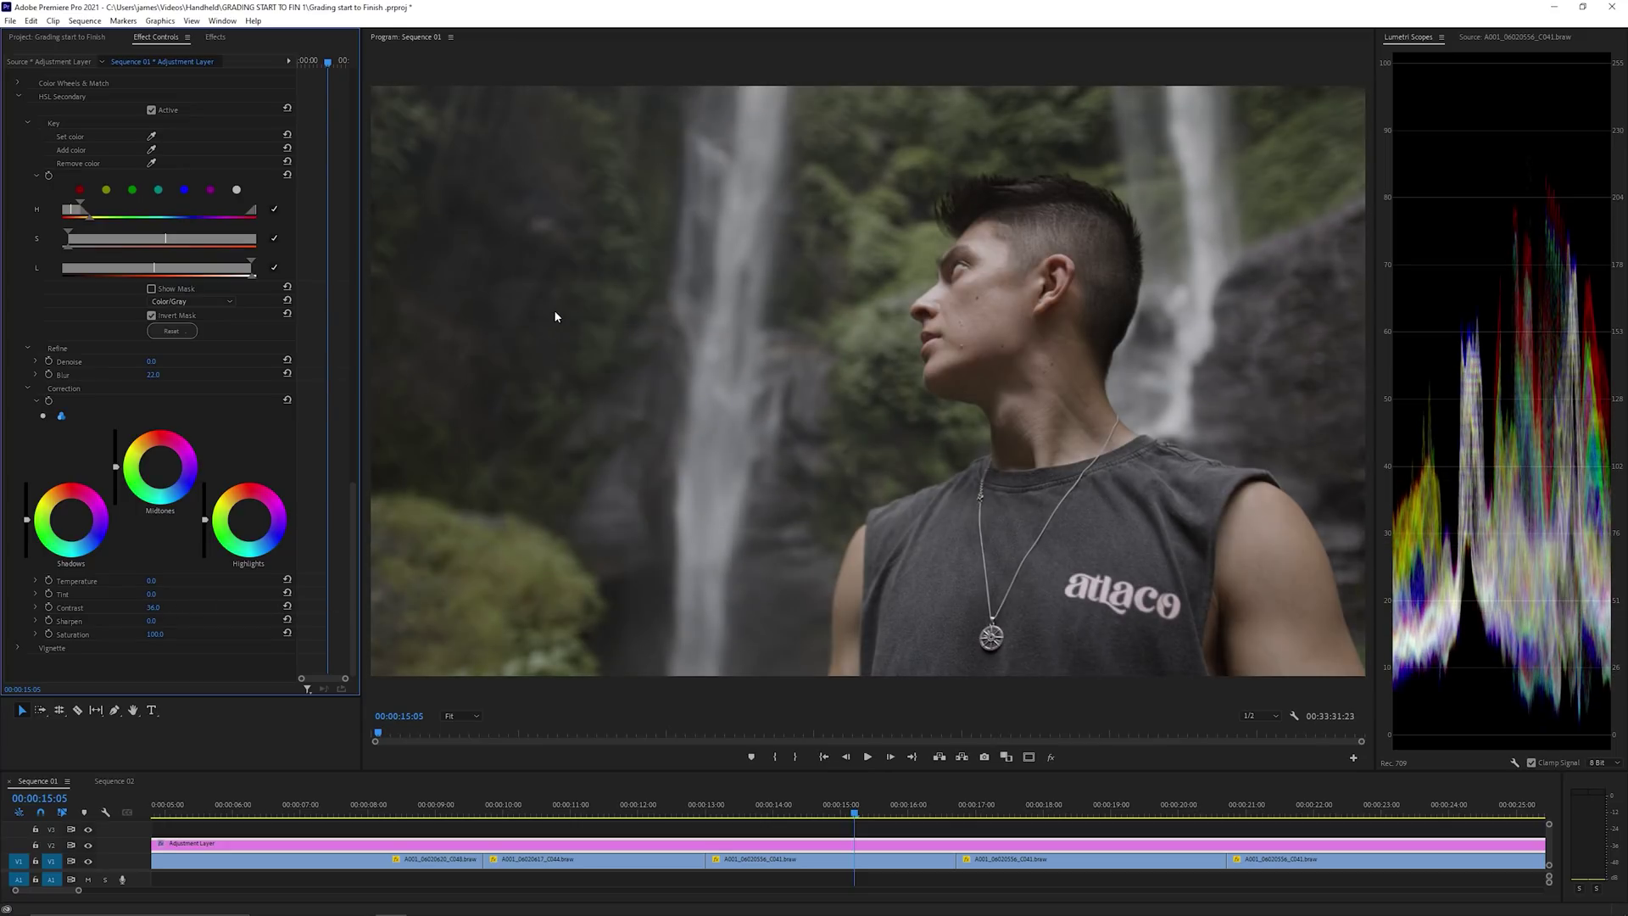
{"action": "left_click_drag", "start_coordinate": [152, 607], "coordinate": [173, 607]}
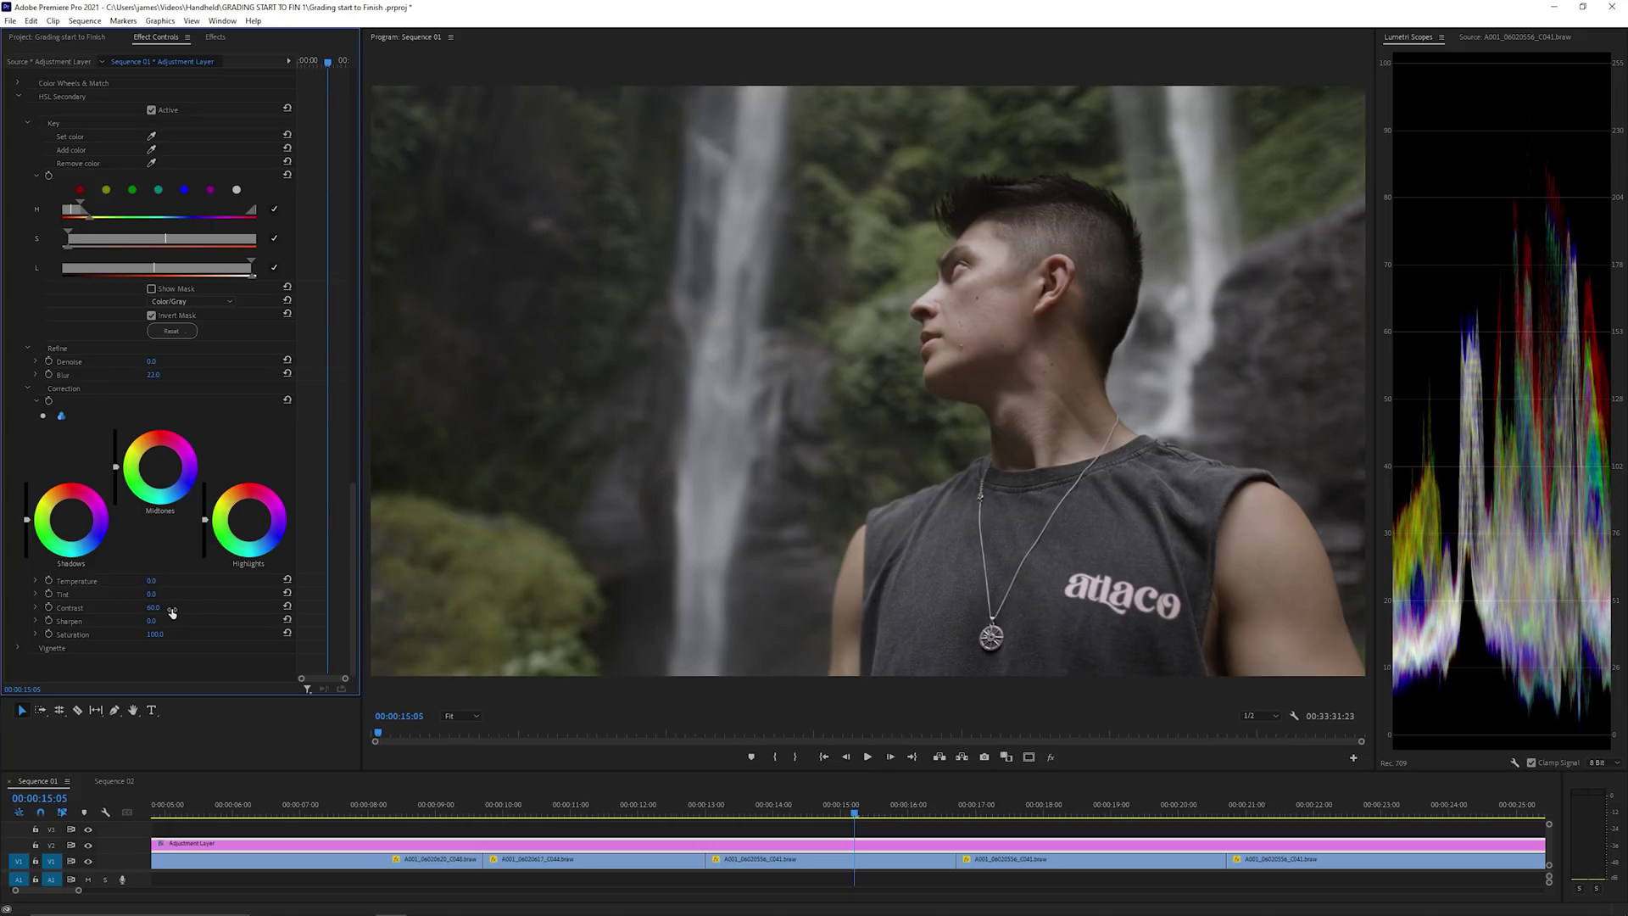
{"action": "left_click_drag", "start_coordinate": [170, 607], "coordinate": [153, 607]}
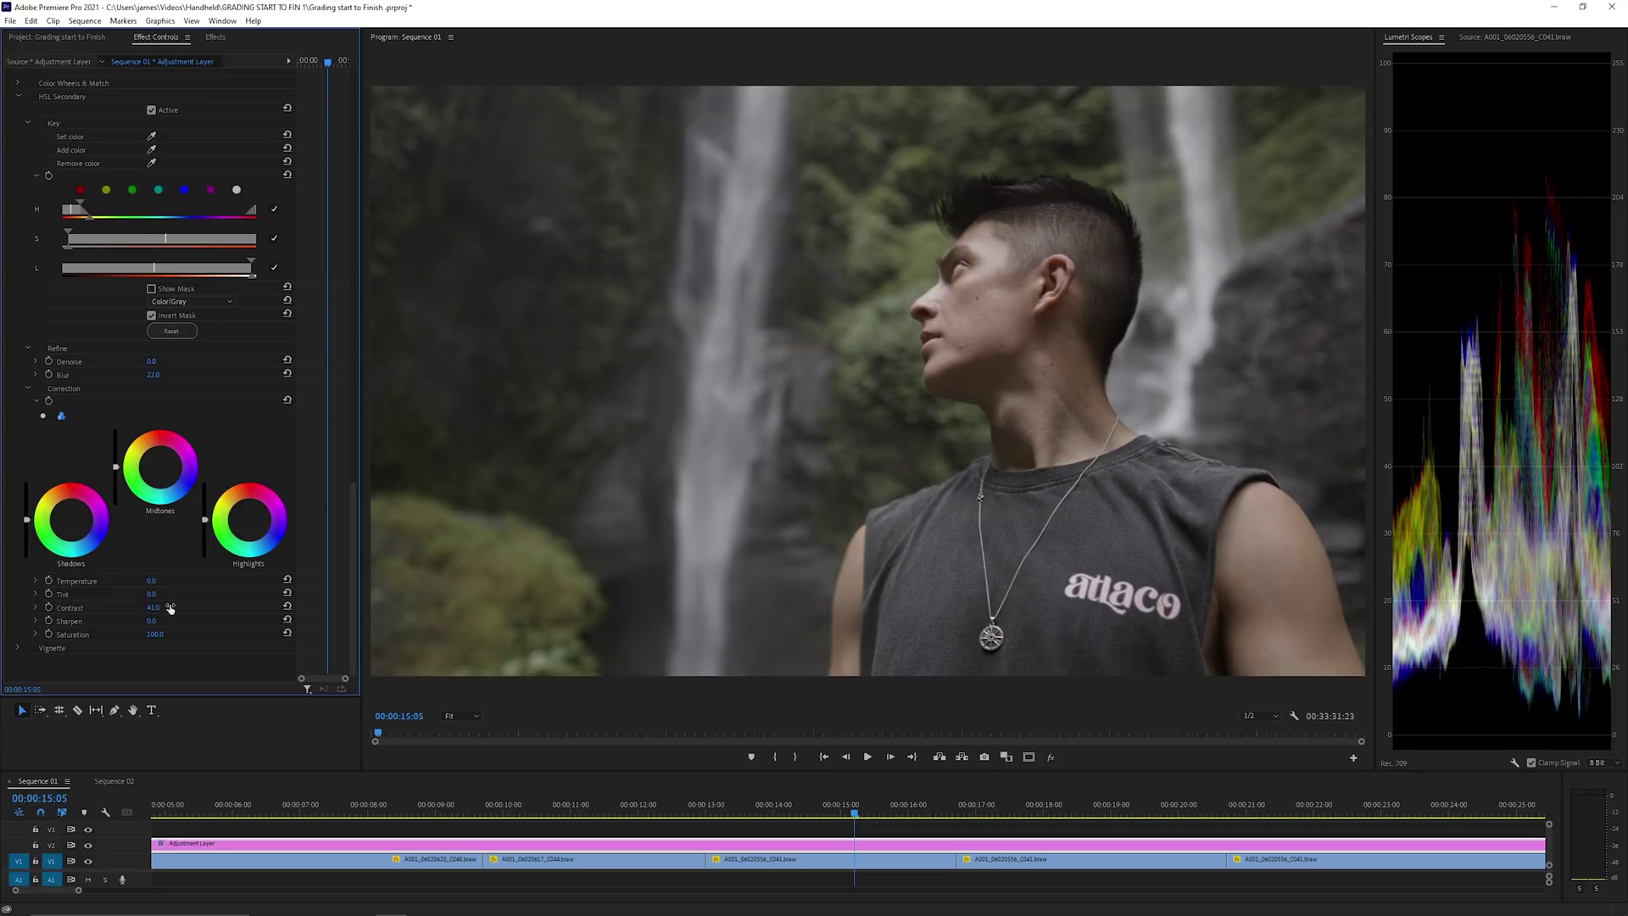
{"action": "left_click", "coordinate": [151, 110]}
{"action": "left_click", "coordinate": [151, 110]}
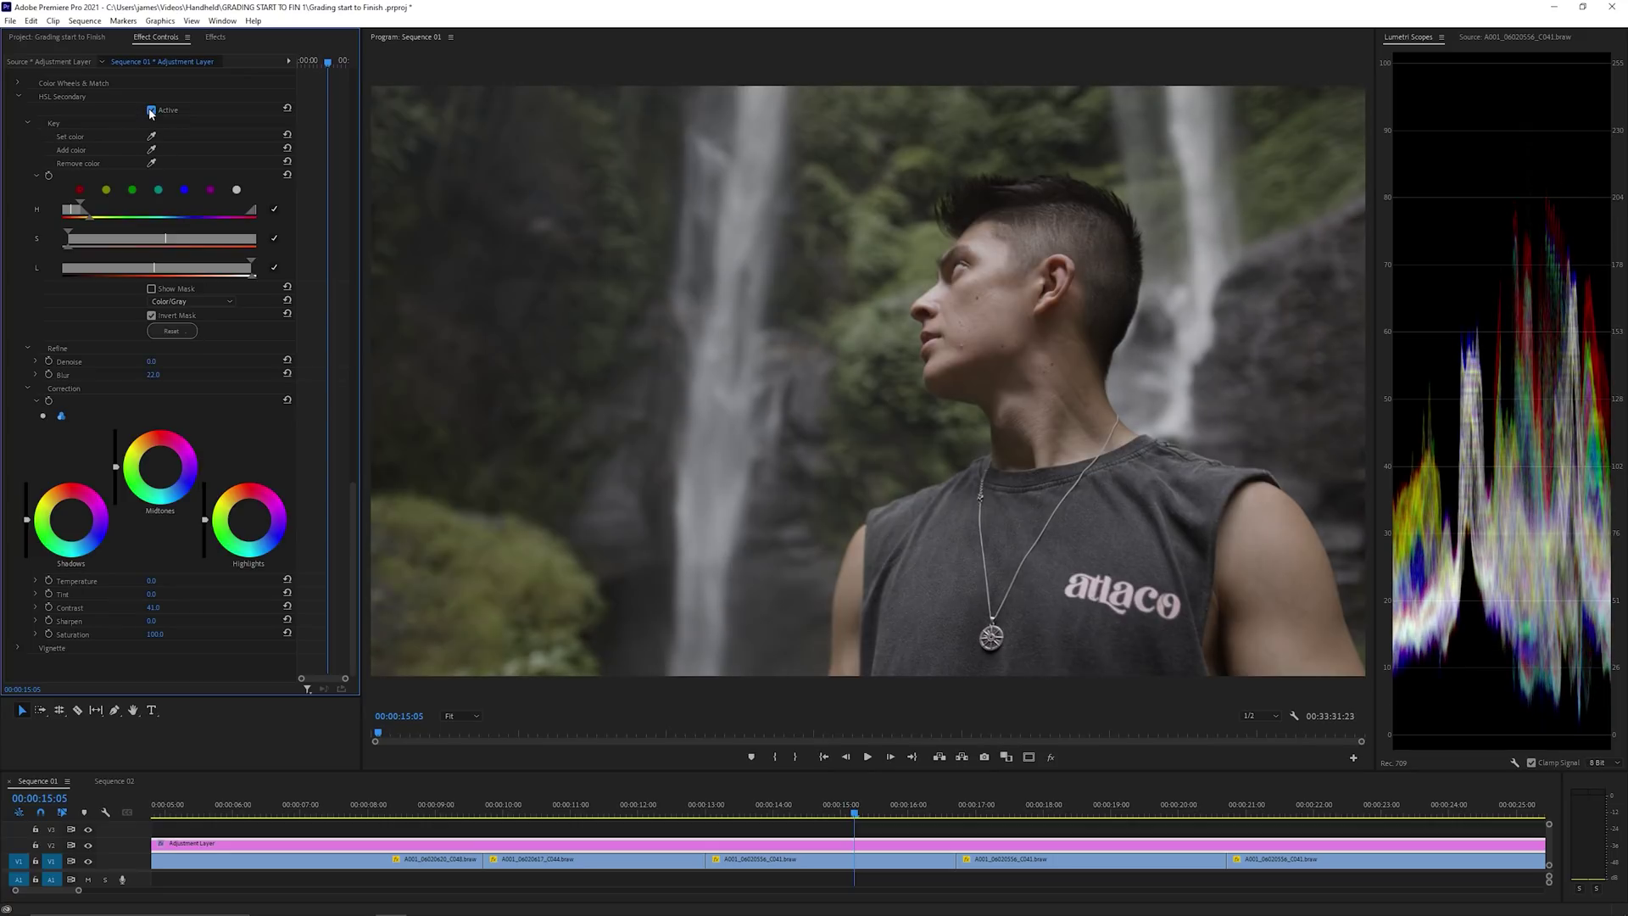
{"action": "left_click", "coordinate": [151, 110]}
{"action": "left_click", "coordinate": [151, 110]}
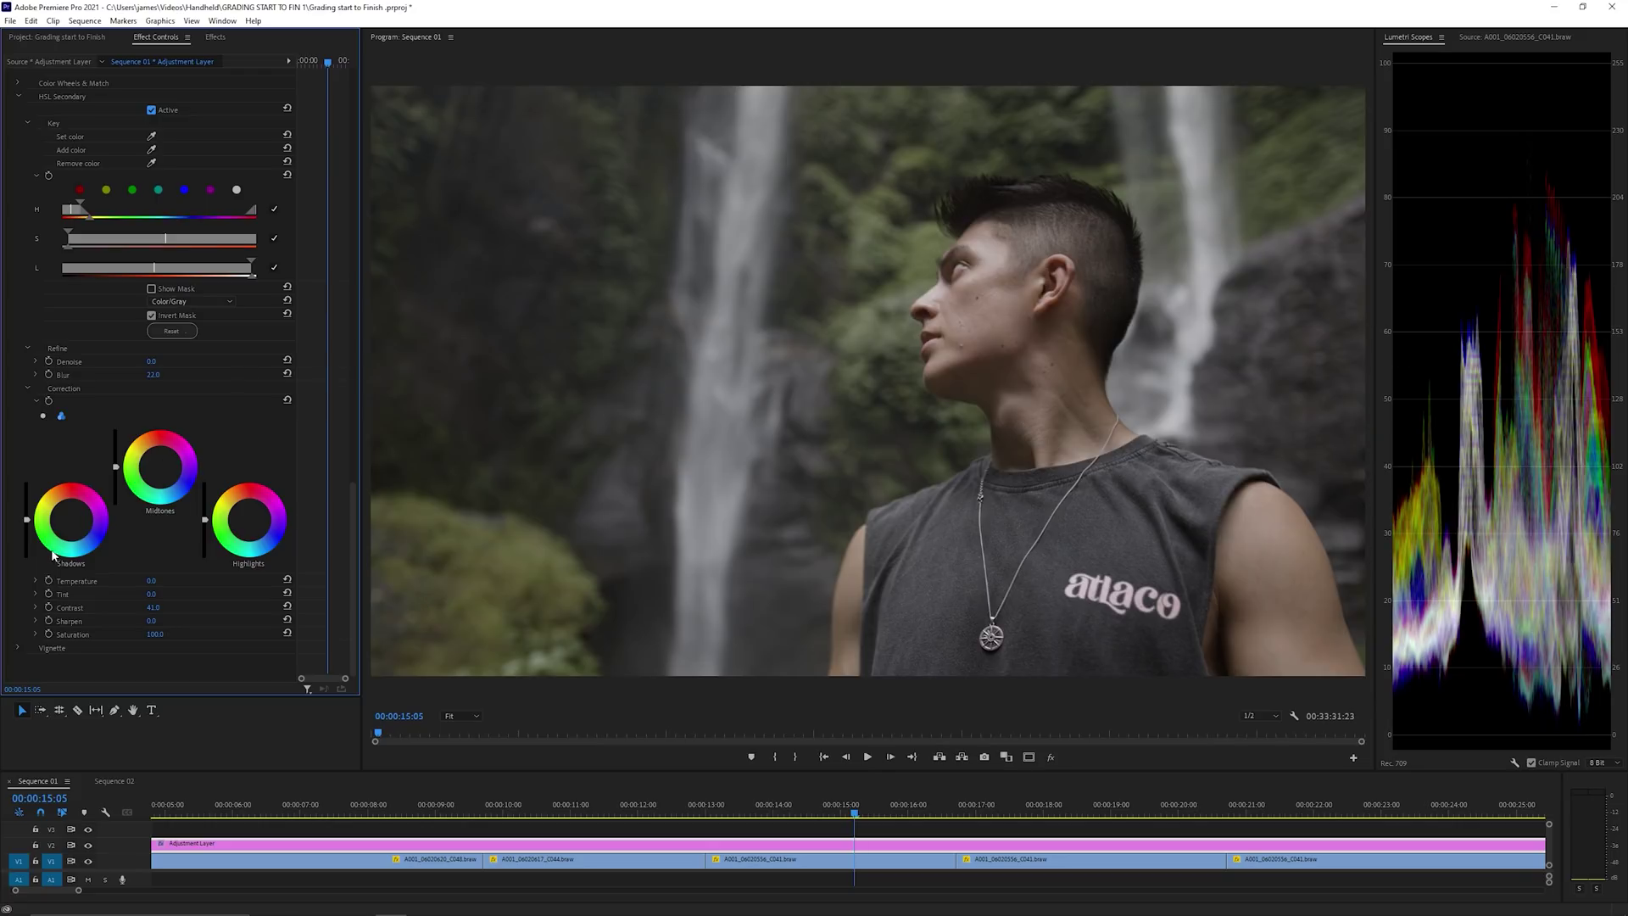
Step: Tint the HSL Secondary shadows slightly towards blue and compare the image with the correction off and on
{"action": "left_click", "coordinate": [72, 527]}
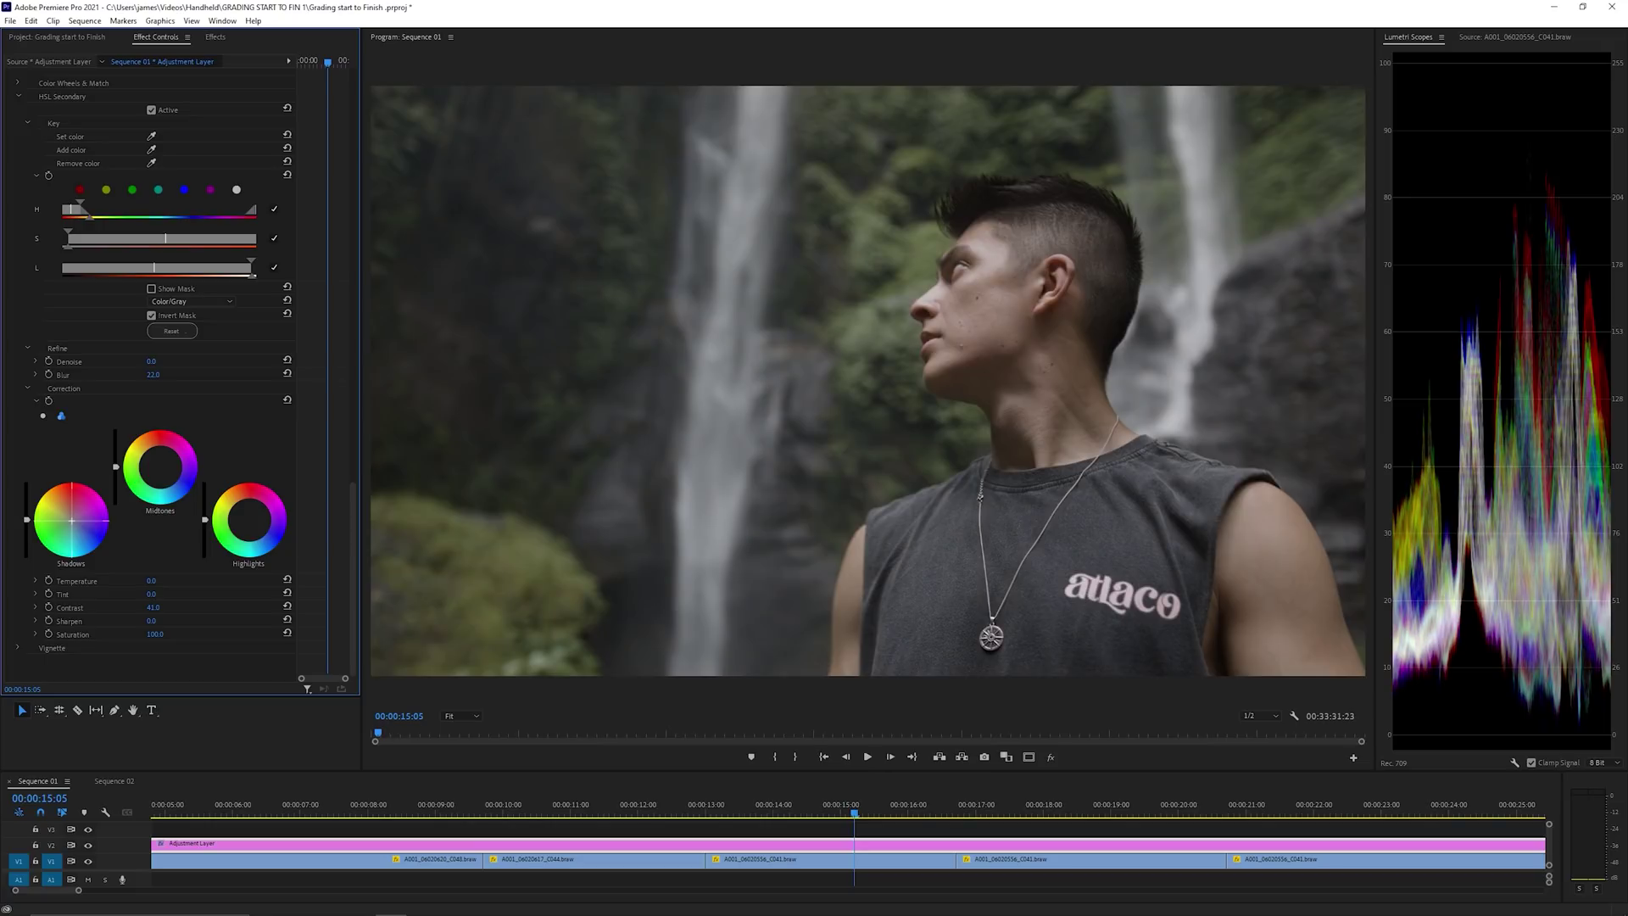
{"action": "left_click_drag", "start_coordinate": [72, 521], "coordinate": [73, 522]}
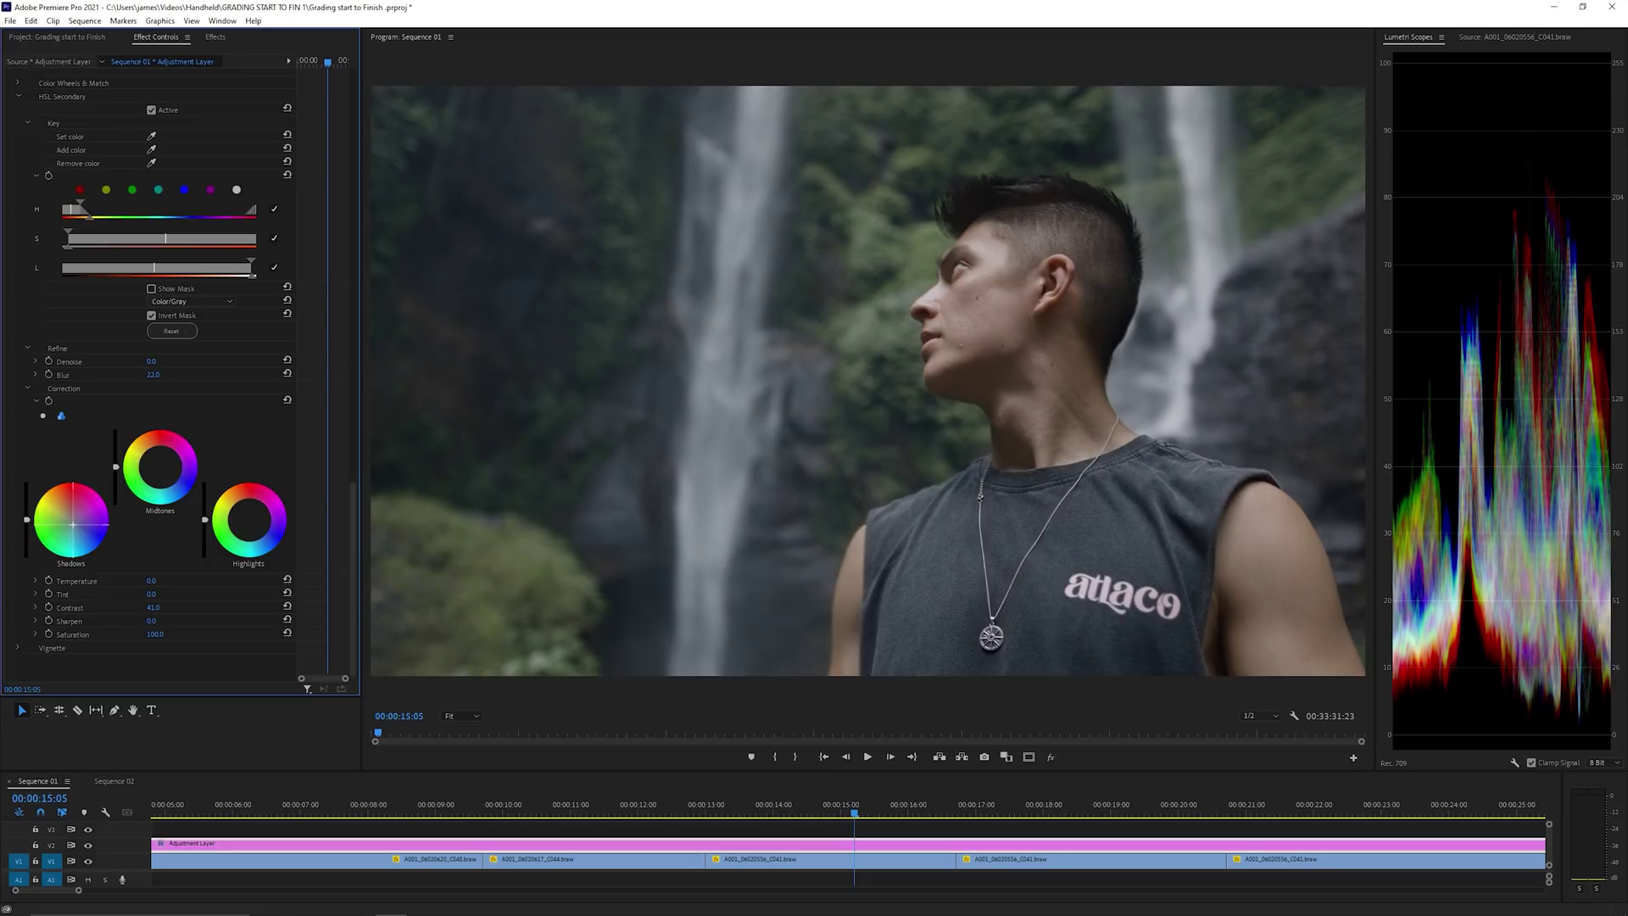
{"action": "left_click_drag", "start_coordinate": [73, 522], "coordinate": [74, 525]}
{"action": "left_click", "coordinate": [151, 111]}
{"action": "left_click", "coordinate": [151, 112]}
{"action": "left_click", "coordinate": [152, 111]}
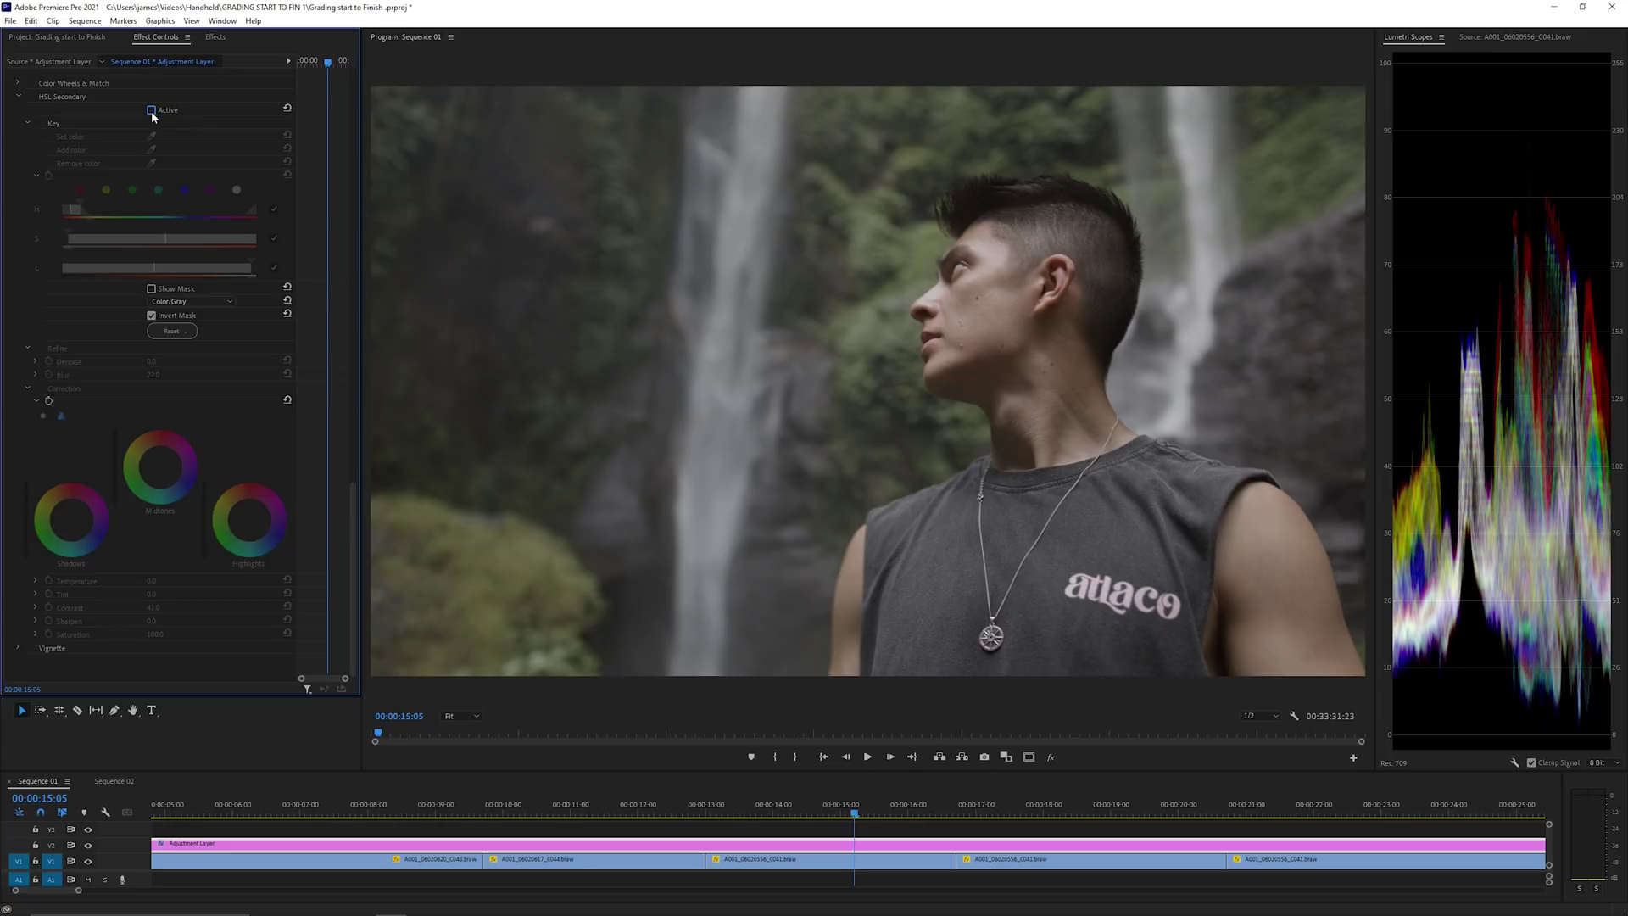
{"action": "left_click", "coordinate": [151, 110]}
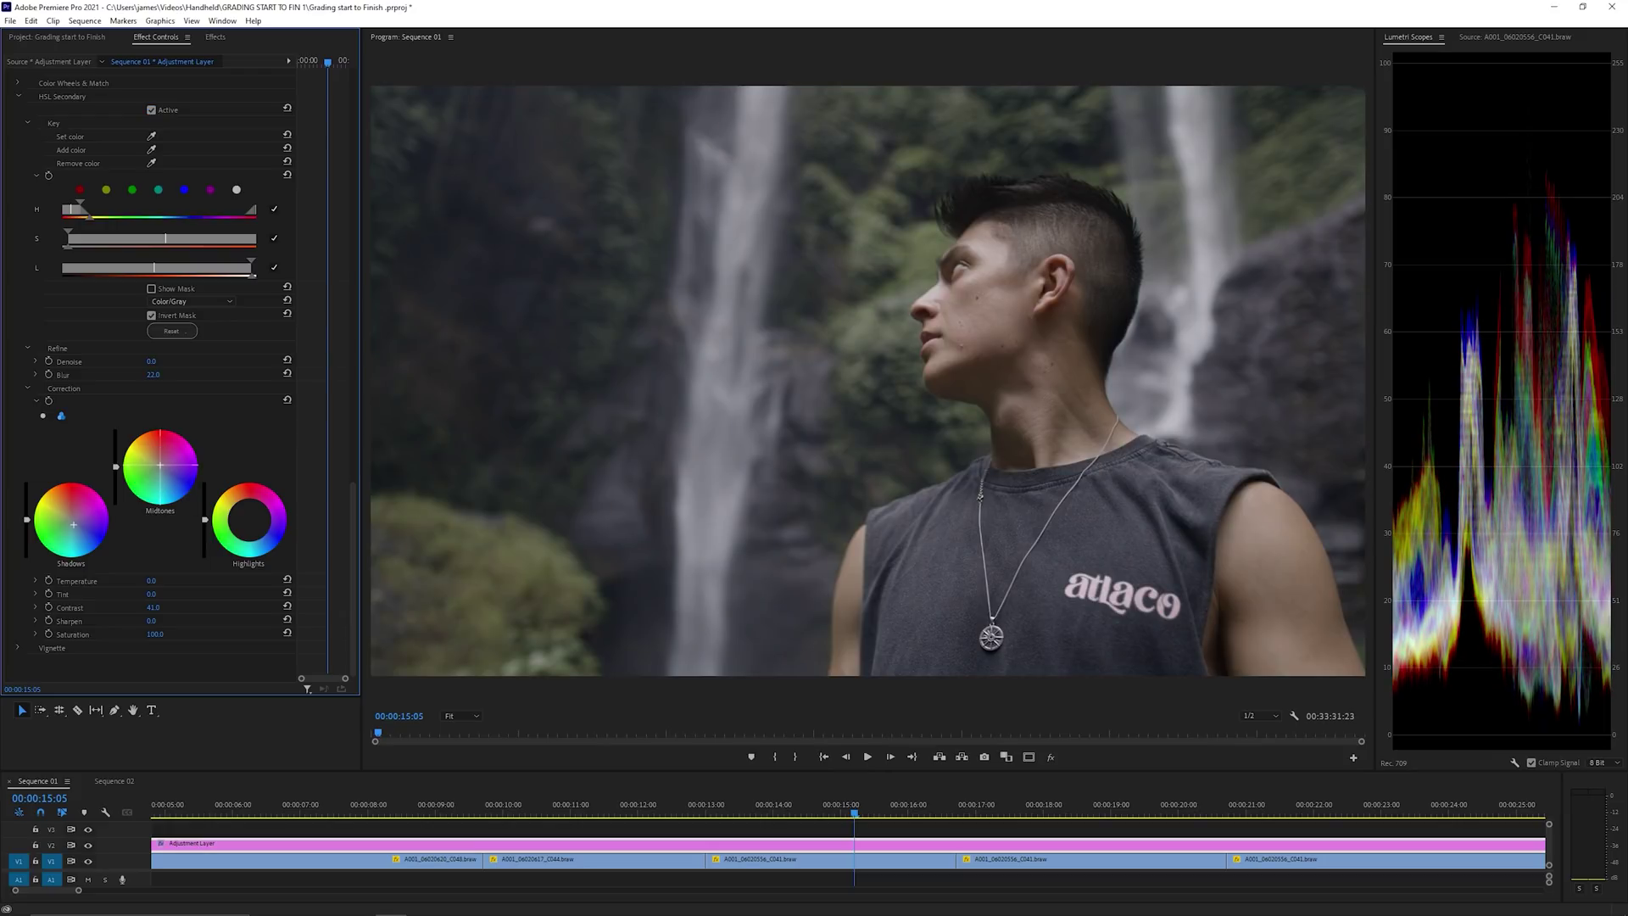
Step: Compare the frame with HSL Secondary off and on, and check the grade at 00:00:13:21
{"action": "left_click", "coordinate": [152, 110]}
{"action": "left_click", "coordinate": [152, 110]}
{"action": "left_click_drag", "start_coordinate": [855, 805], "coordinate": [768, 808]}
{"action": "right_click", "coordinate": [767, 806]}
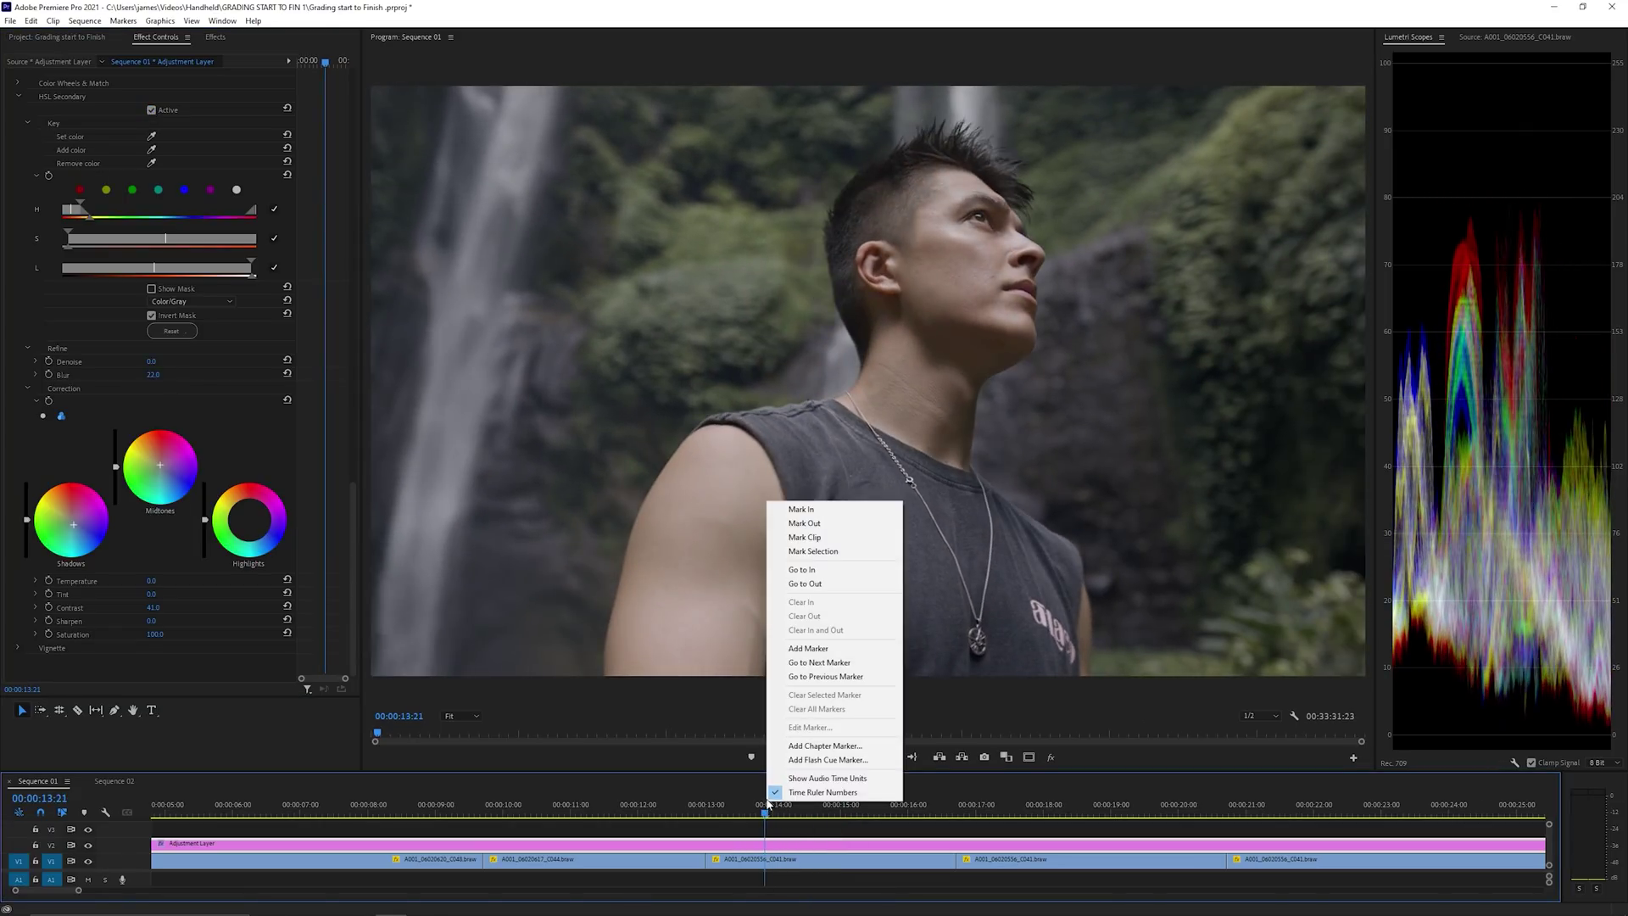
{"action": "left_click_drag", "start_coordinate": [945, 790], "coordinate": [770, 795]}
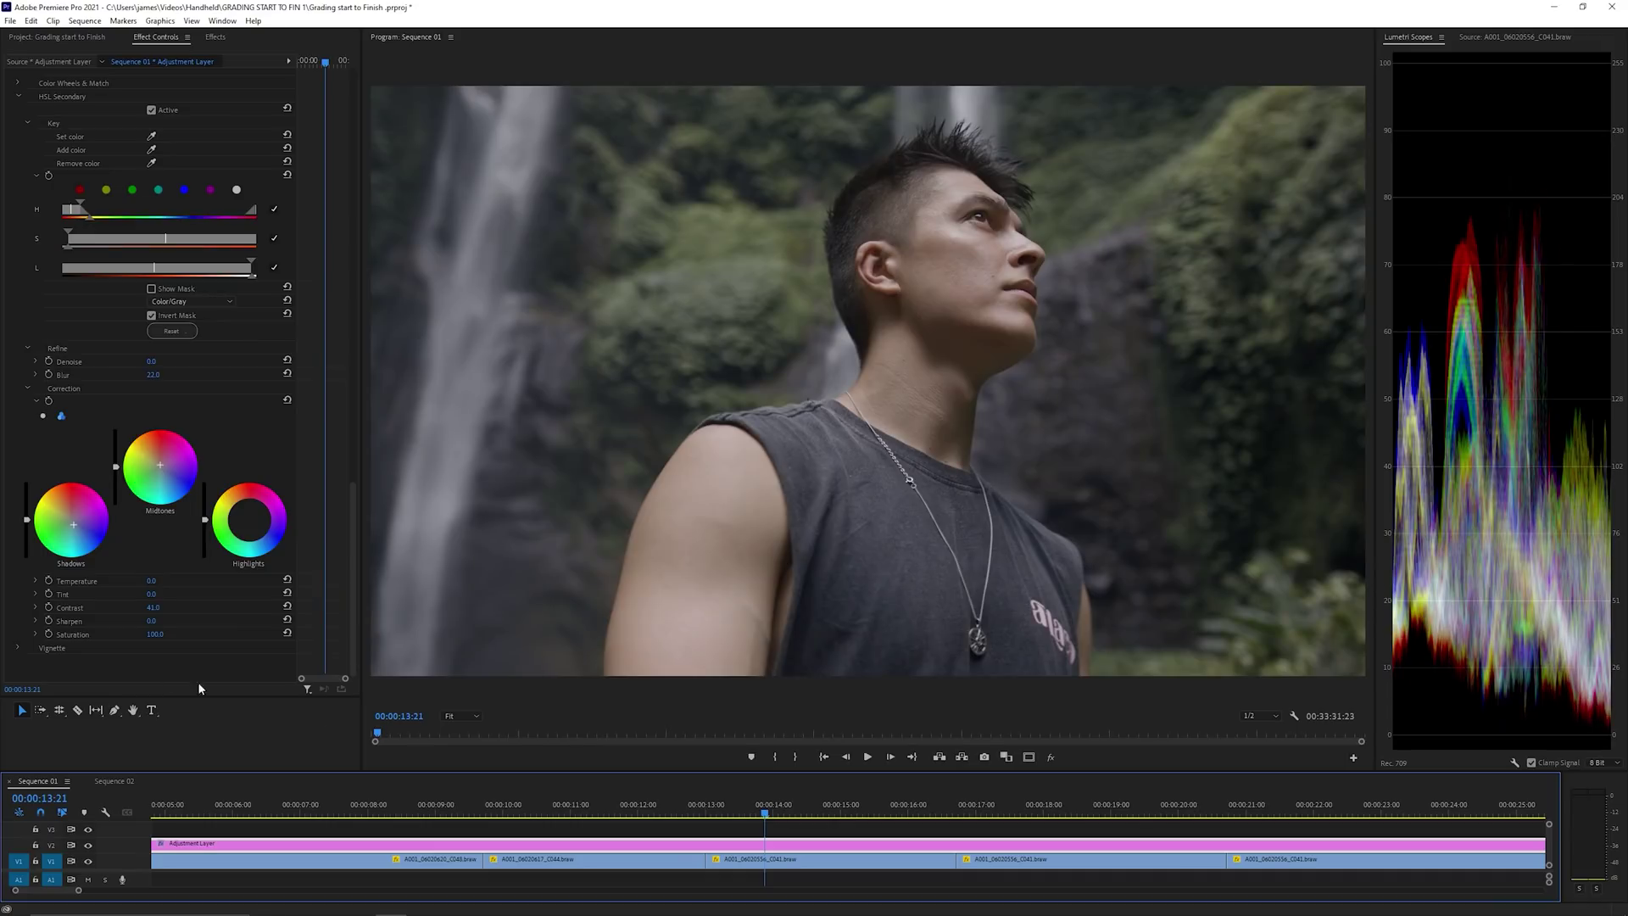
Step: Lower the HSL Secondary correction's Saturation to 92, checking the result on frames such as 00:00:15:00
{"action": "left_click_drag", "start_coordinate": [161, 635], "coordinate": [137, 634]}
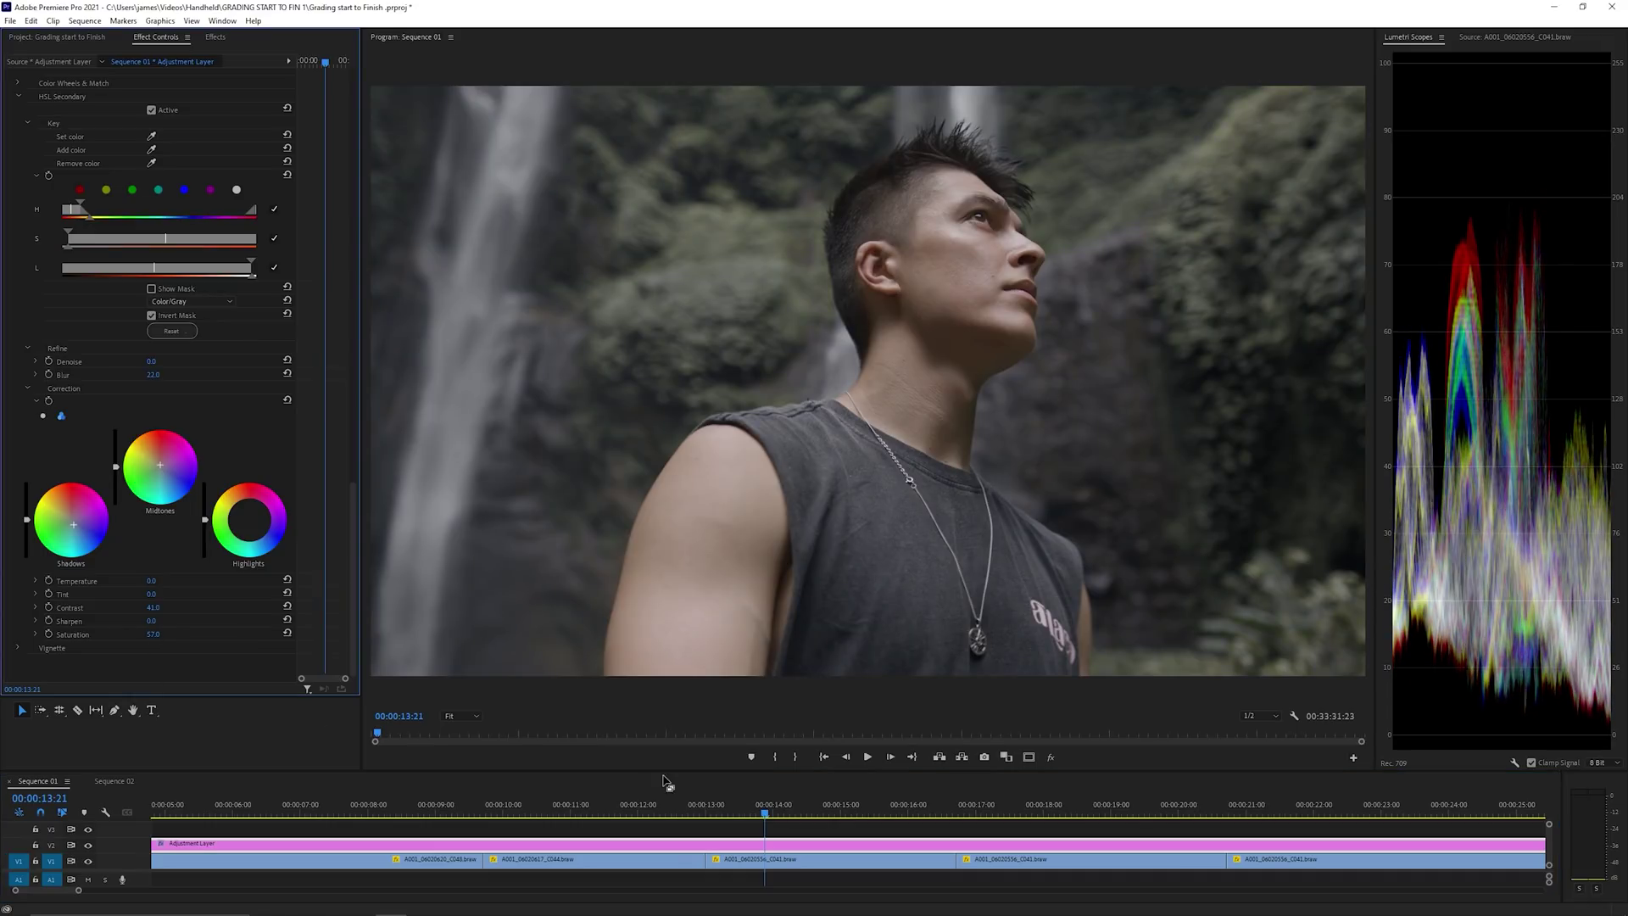
{"action": "left_click_drag", "start_coordinate": [721, 801], "coordinate": [840, 807]}
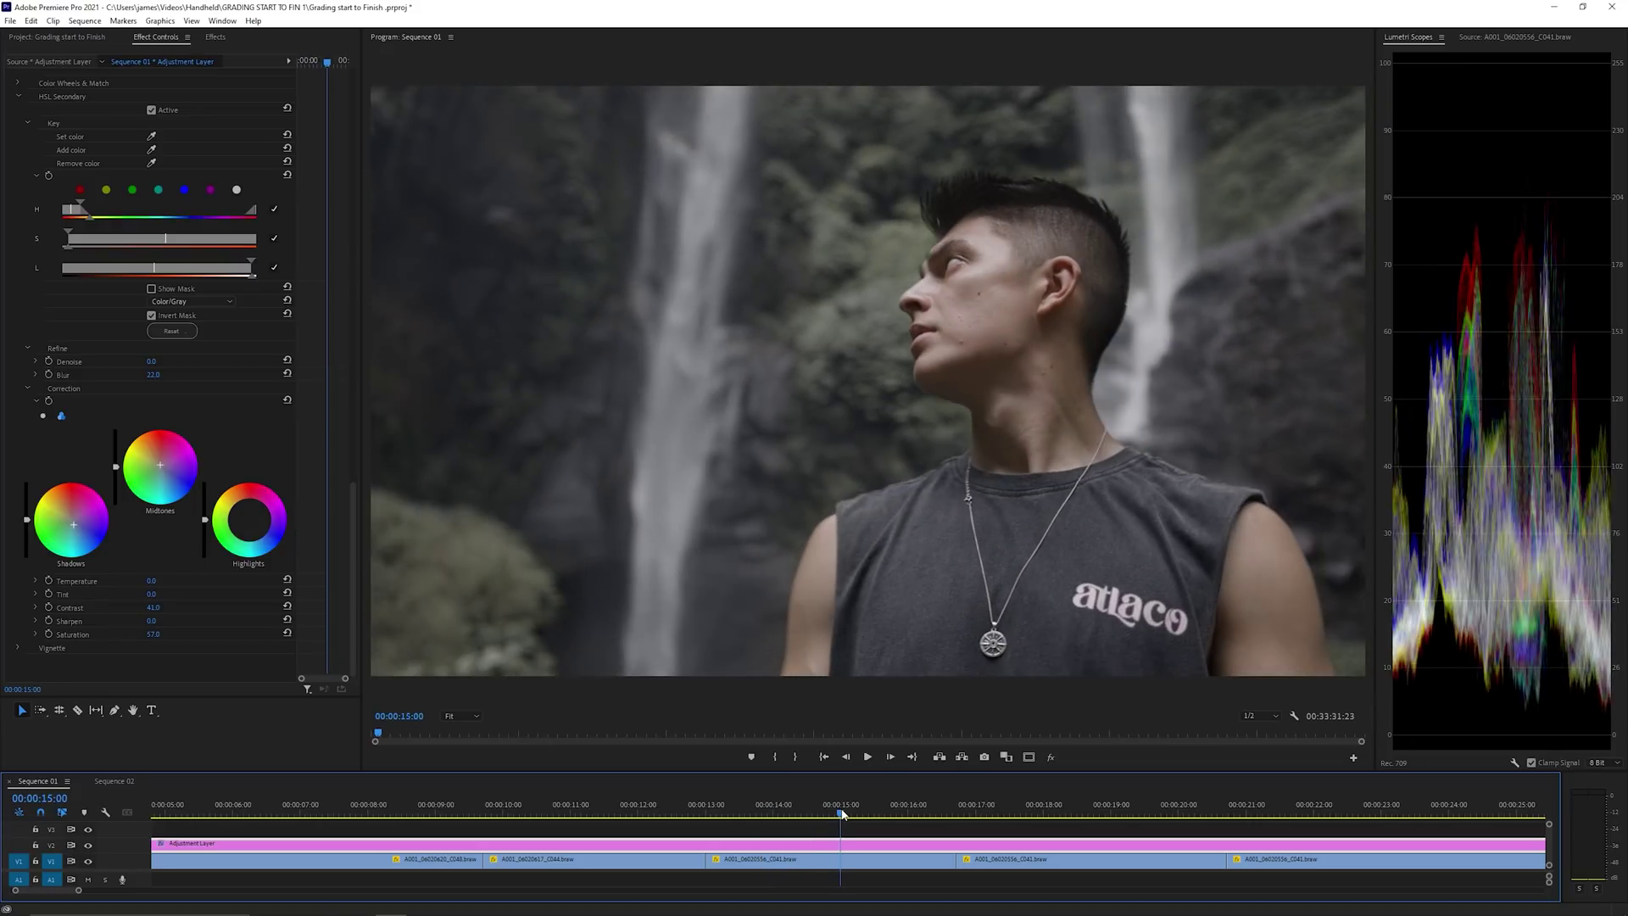
{"action": "mouse_move", "coordinate": [156, 636]}
{"action": "left_mouse_down"}
{"action": "mouse_move", "coordinate": [178, 636]}
{"action": "mouse_move", "coordinate": [144, 634]}
{"action": "left_mouse_up"}
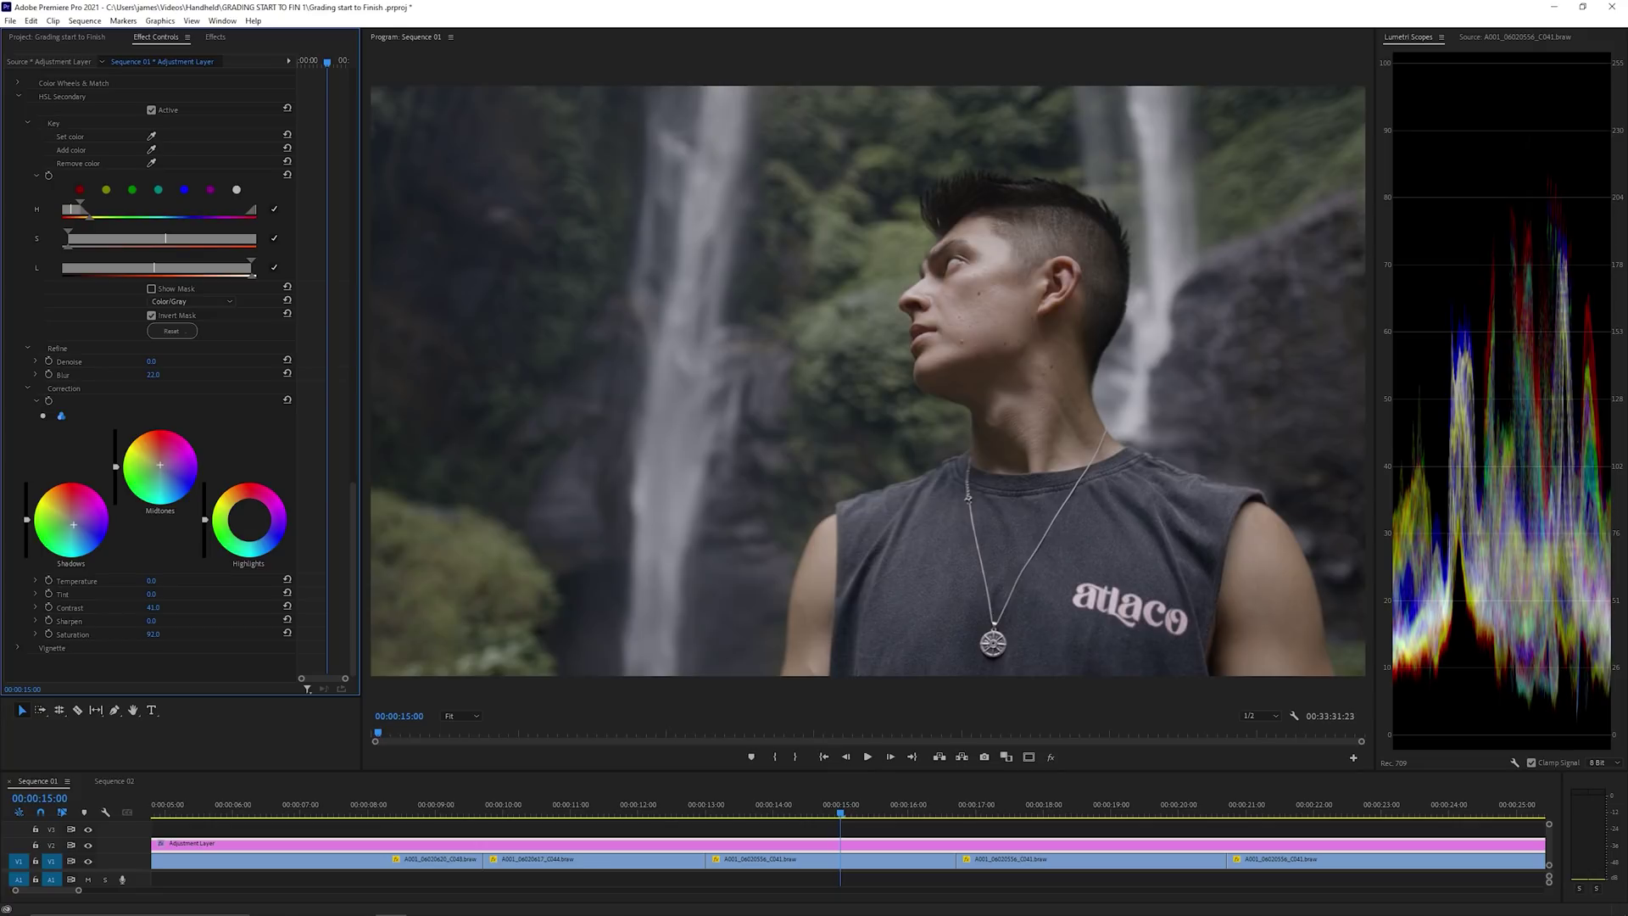
{"action": "left_click_drag", "start_coordinate": [665, 814], "coordinate": [865, 819]}
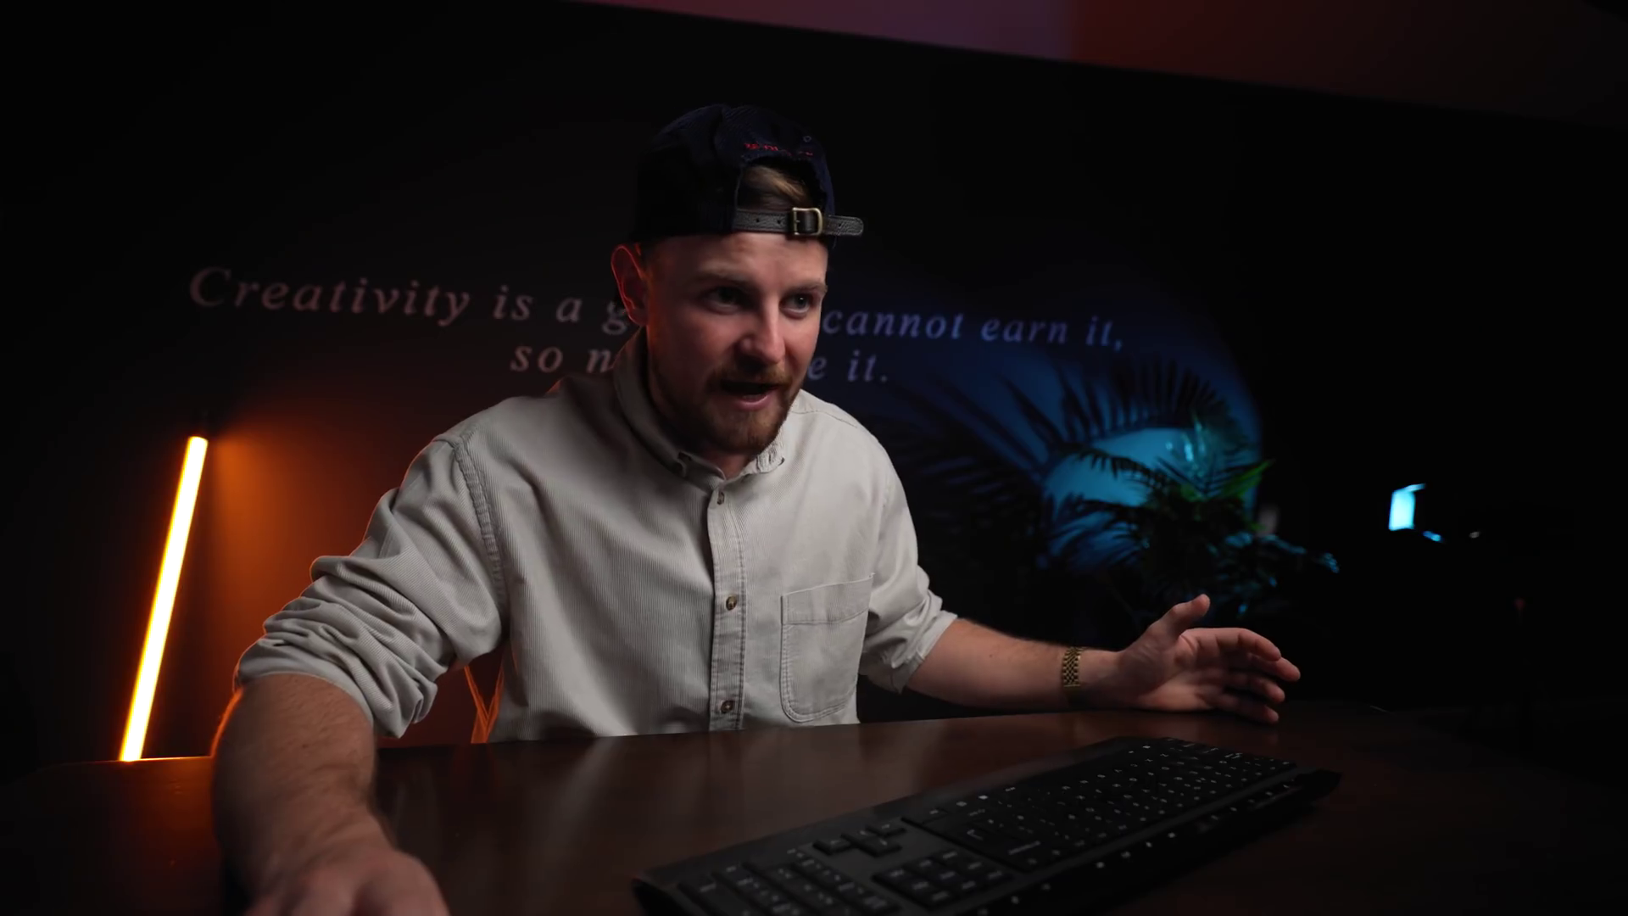